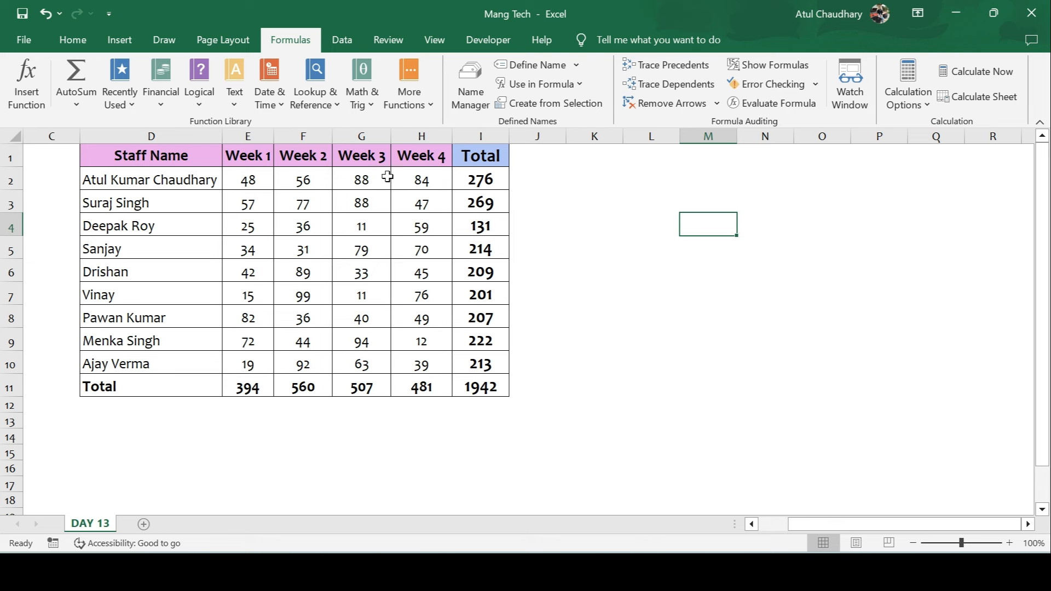
click(421, 158)
key(Left)
key(Left)
key(Left)
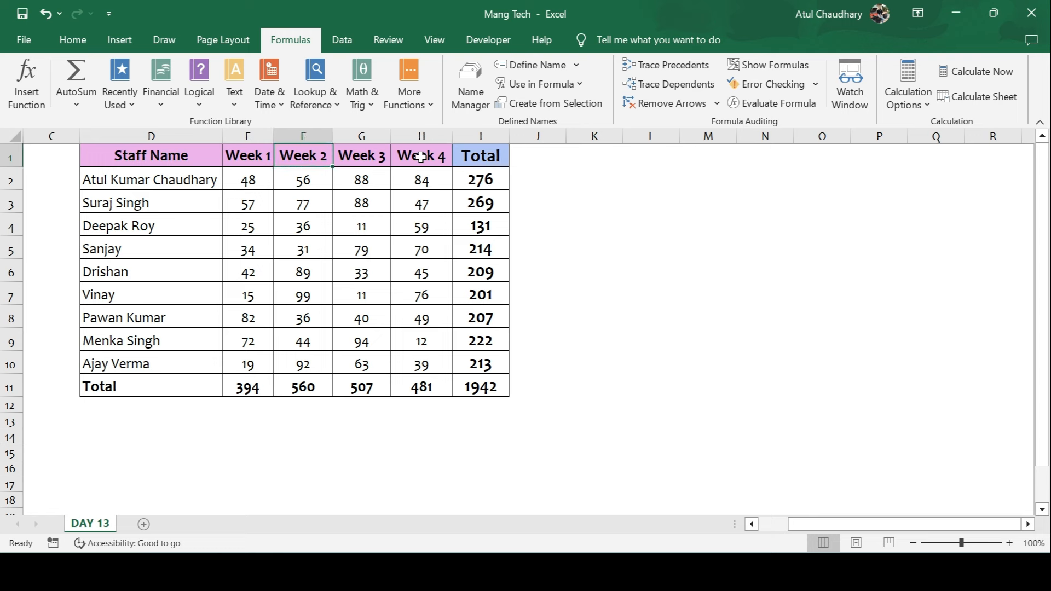
key(ctrl+shift+Down)
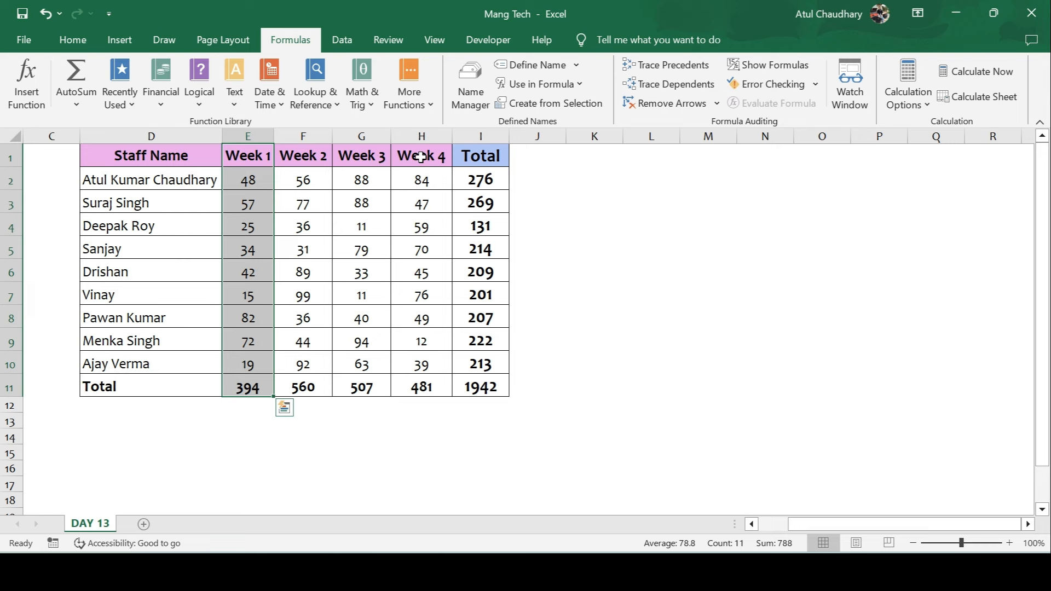
- Delete the defined names Week_1, Week_2, Week_3 and Week_4 from the workbook
click(469, 98)
click(199, 108)
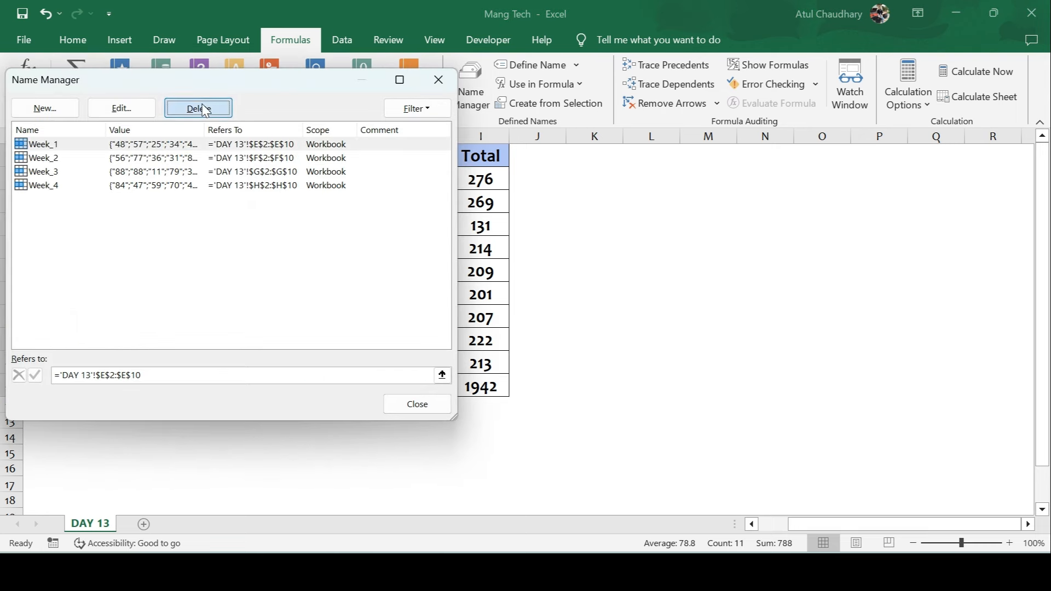
click(495, 330)
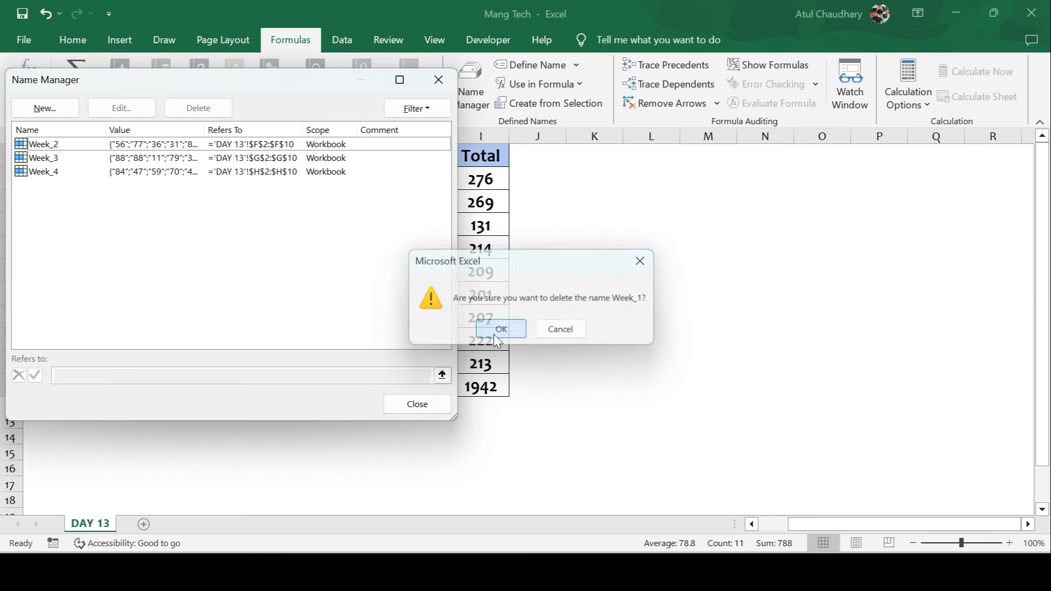
key(Down)
key(Up)
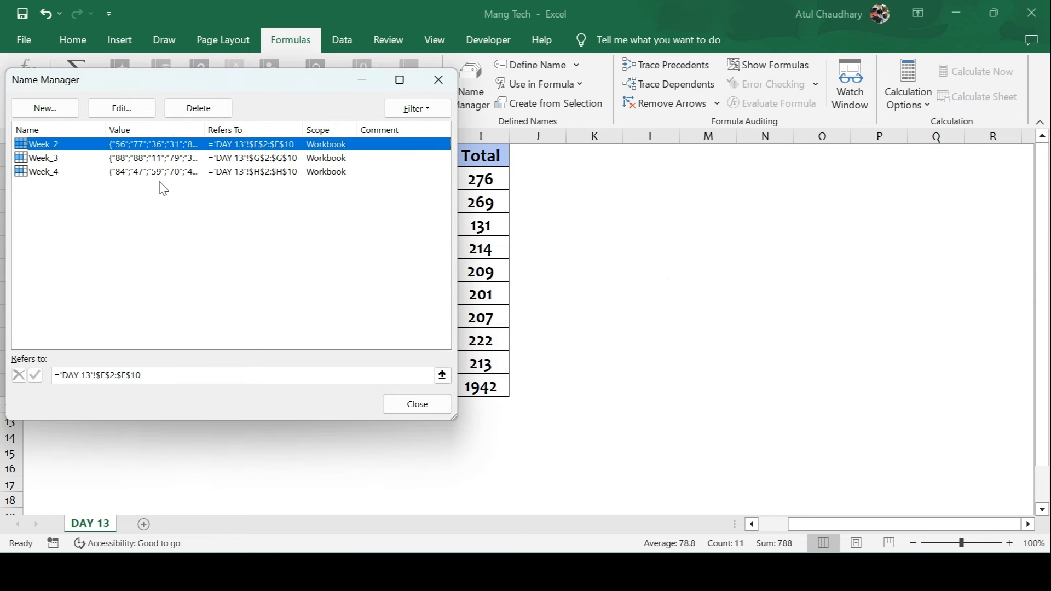
key(shift+Down)
key(shift+Down)
click(198, 108)
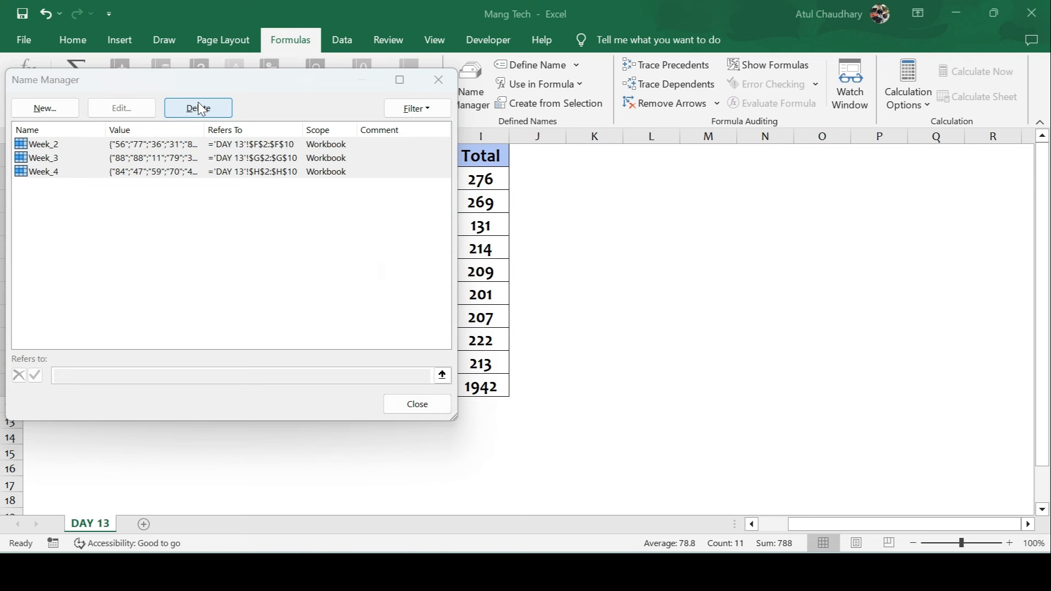
click(501, 330)
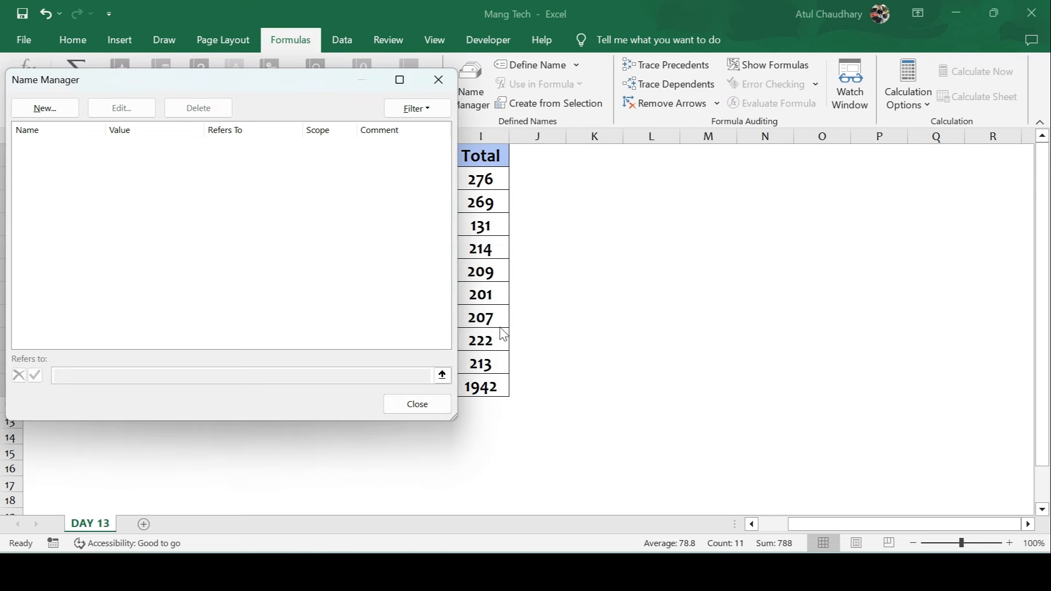
click(440, 80)
click(593, 201)
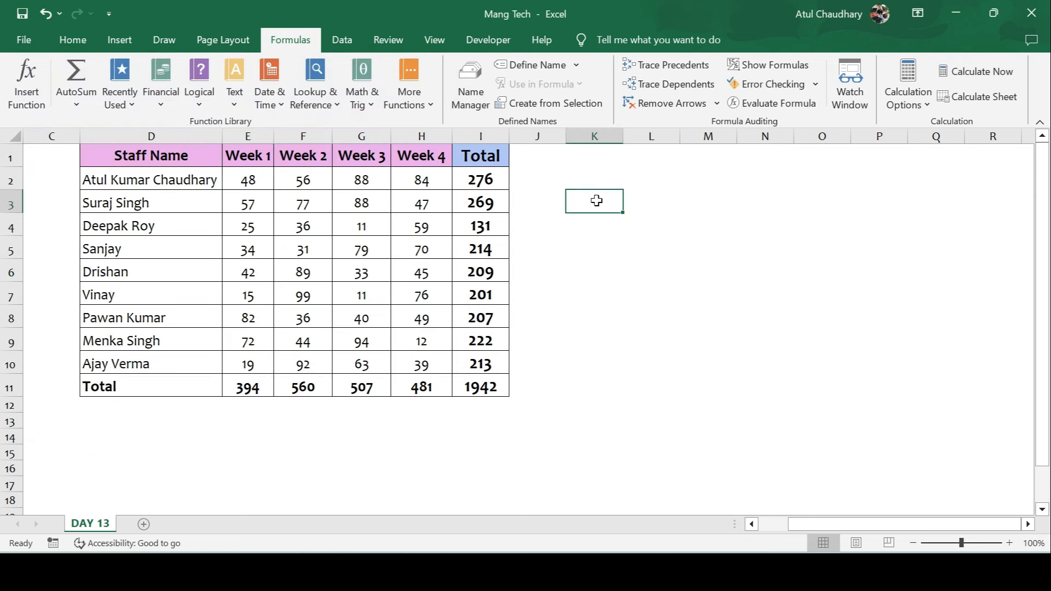
- Define the name Week_1 with Workbook scope for the Week 1 column range E1:E10, leaving out the total row
click(245, 154)
key(ctrl+shift+Down)
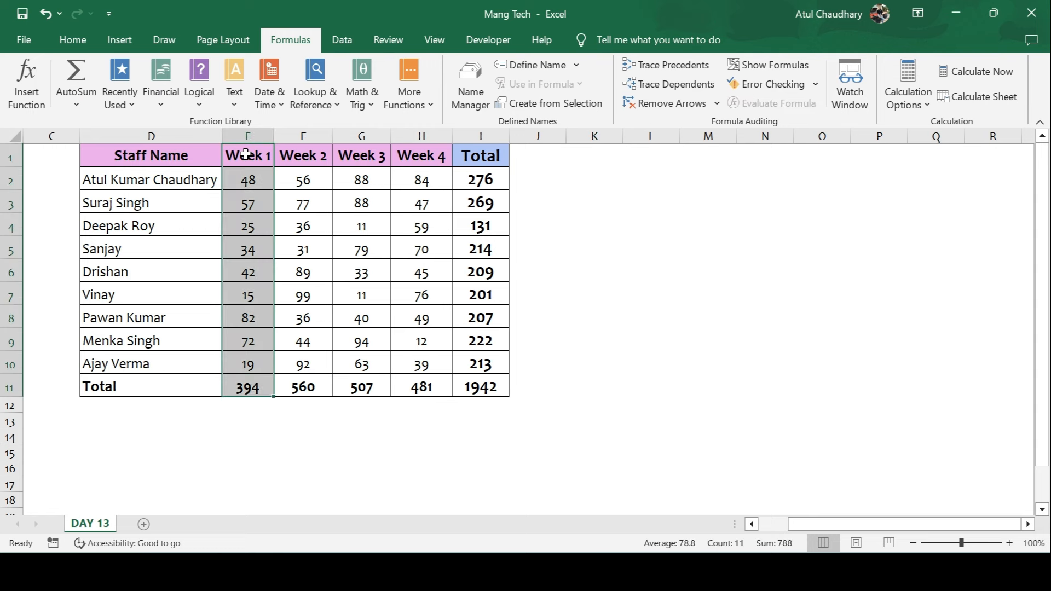
key(shift+Up)
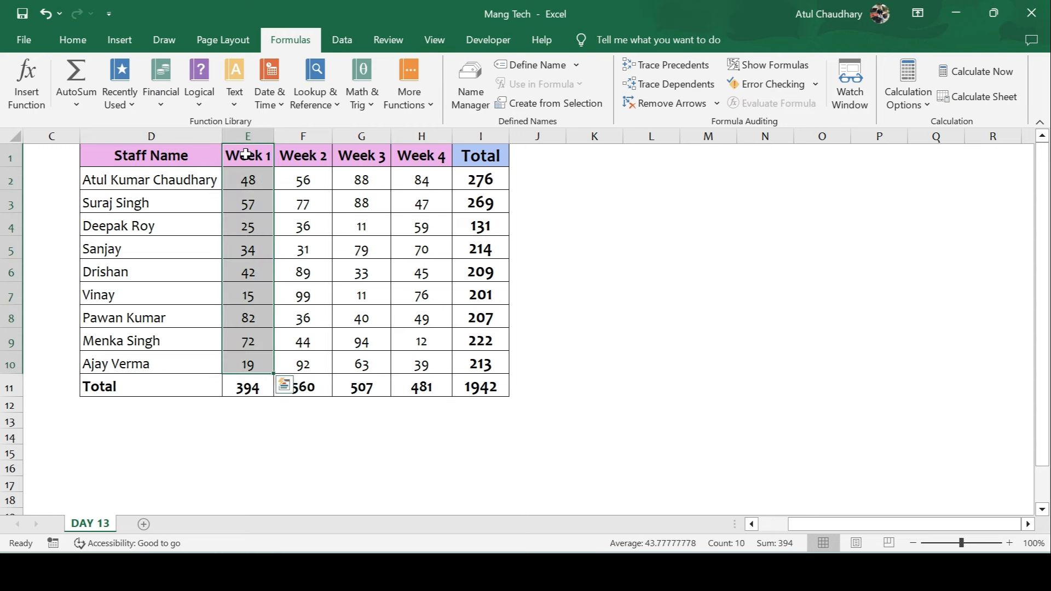
click(546, 70)
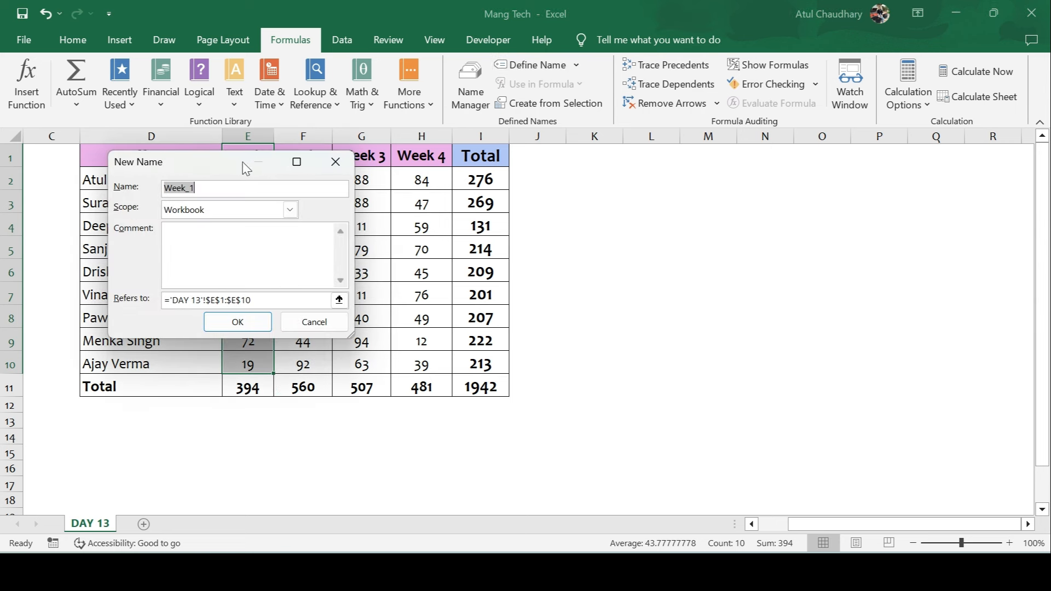
drag(206, 159, 203, 195)
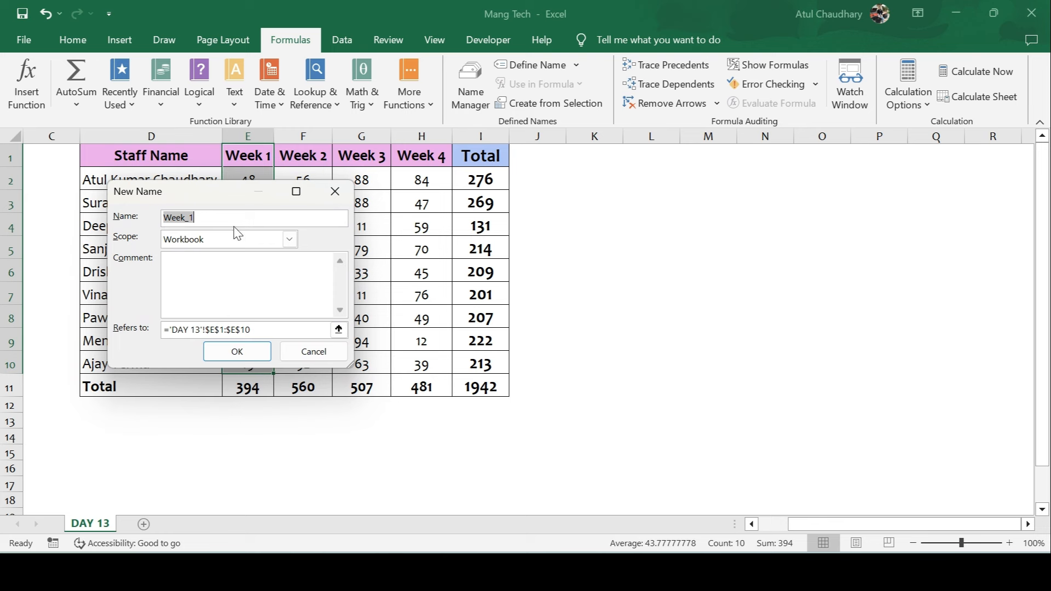
click(289, 239)
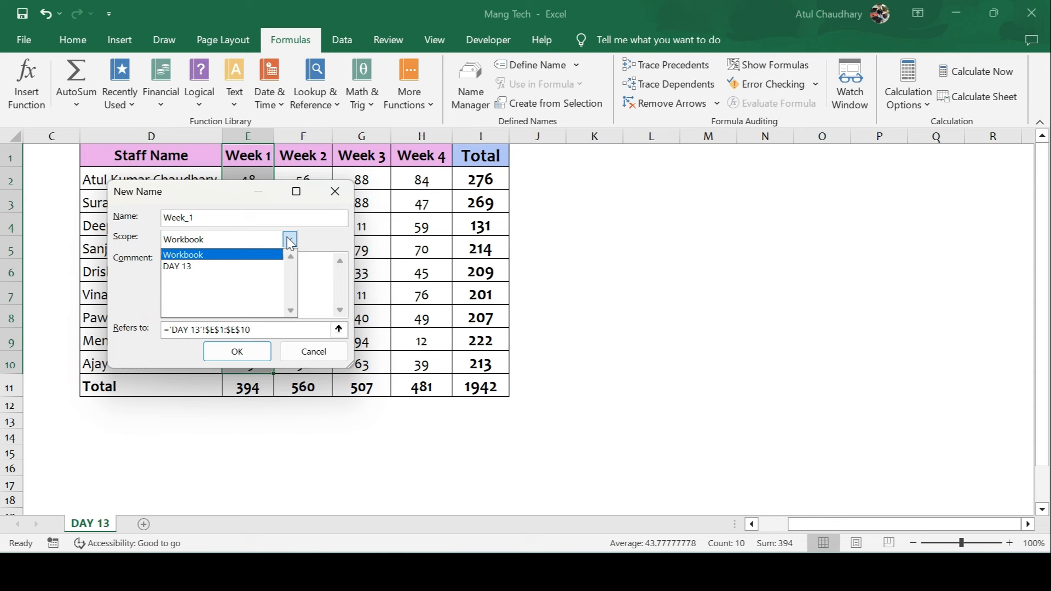
click(289, 242)
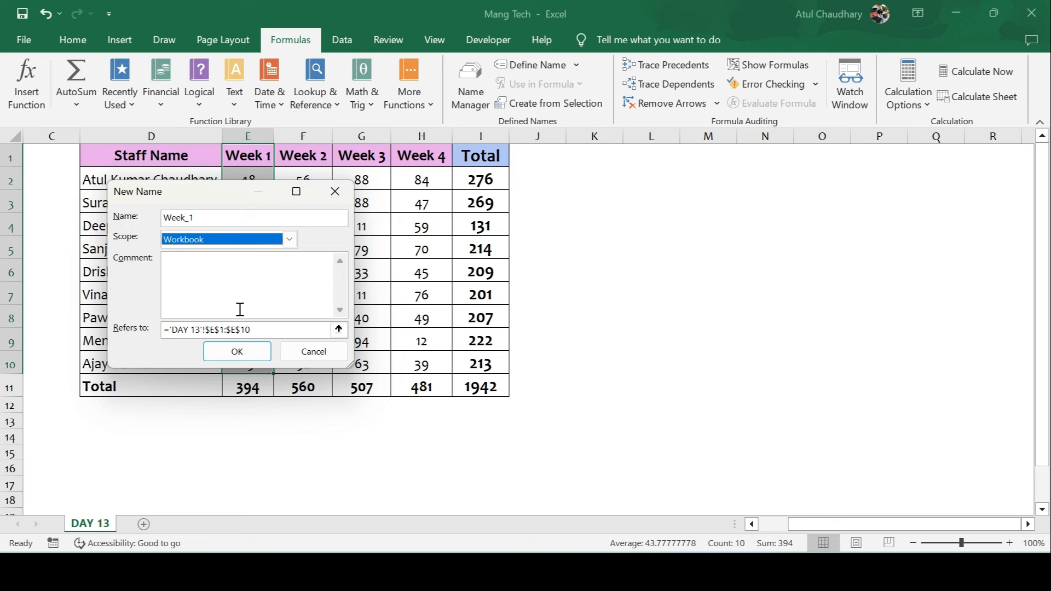
click(246, 354)
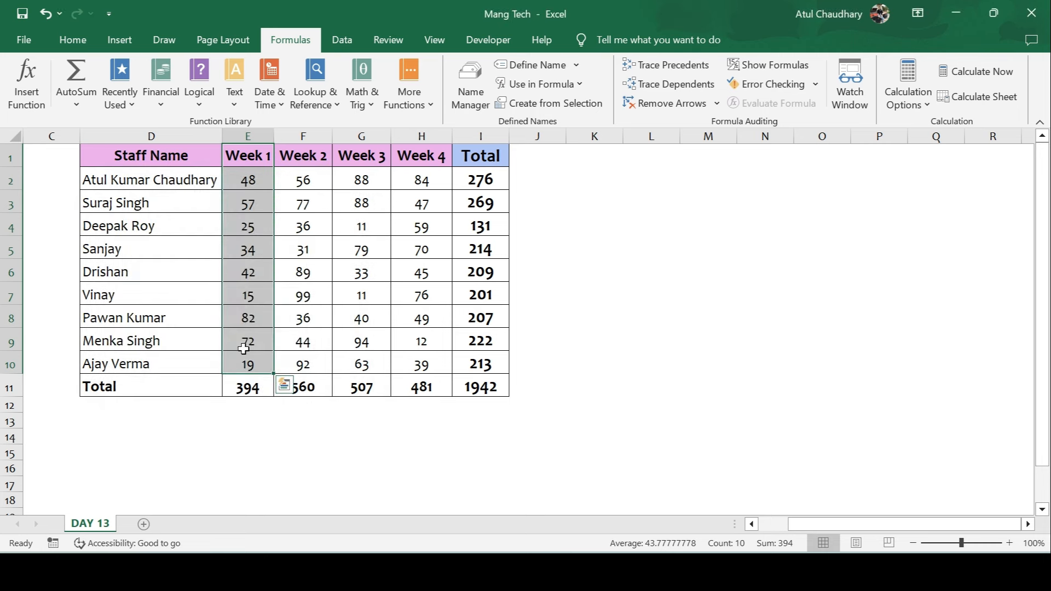
click(286, 211)
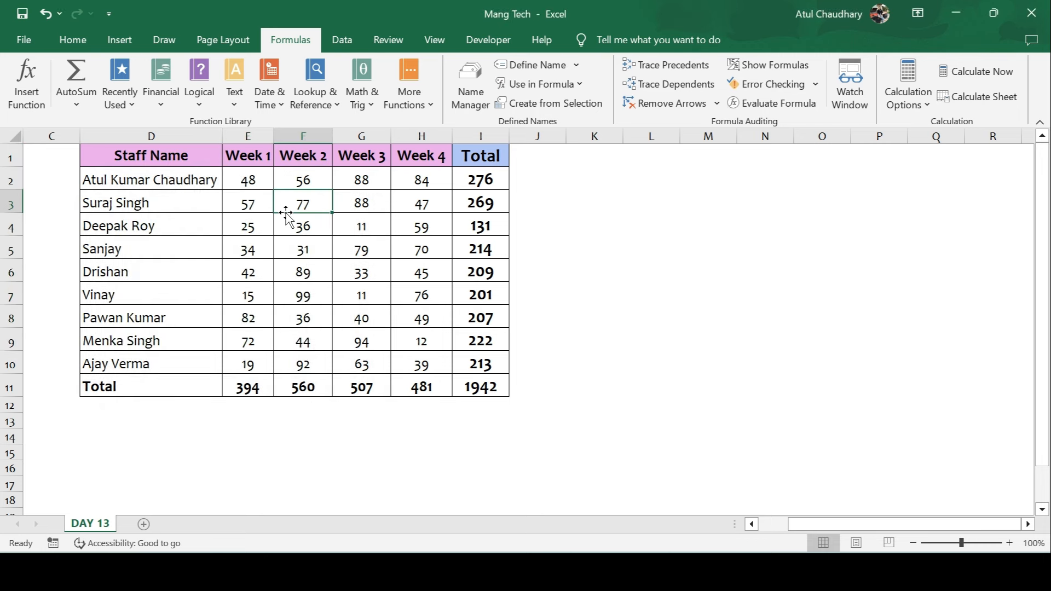
- Enter a SUM formula in K3 that adds up the Week_1 range, picking the name from the defined names
click(619, 203)
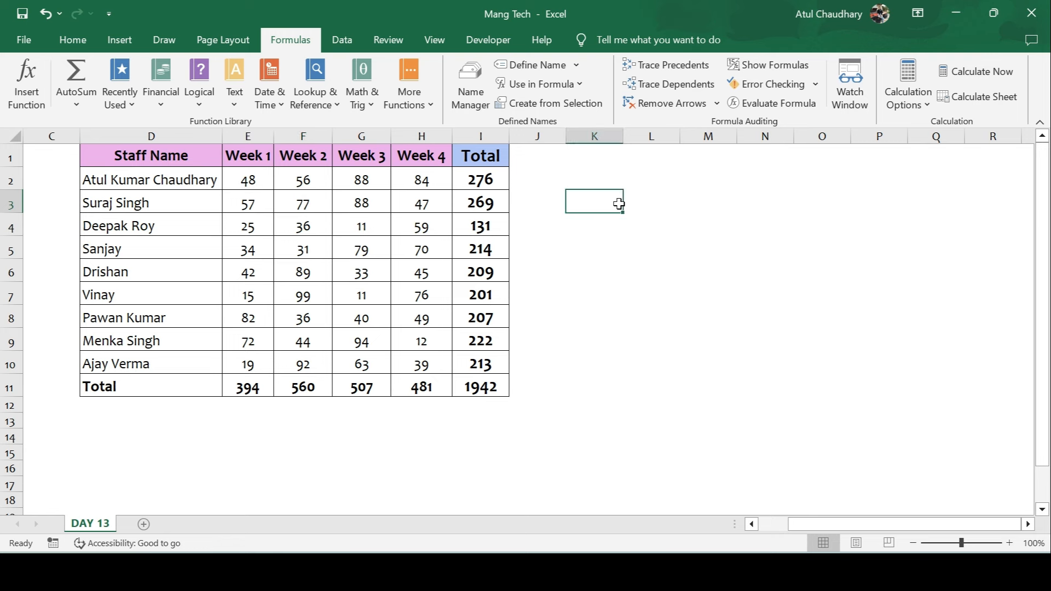
text(=sum)
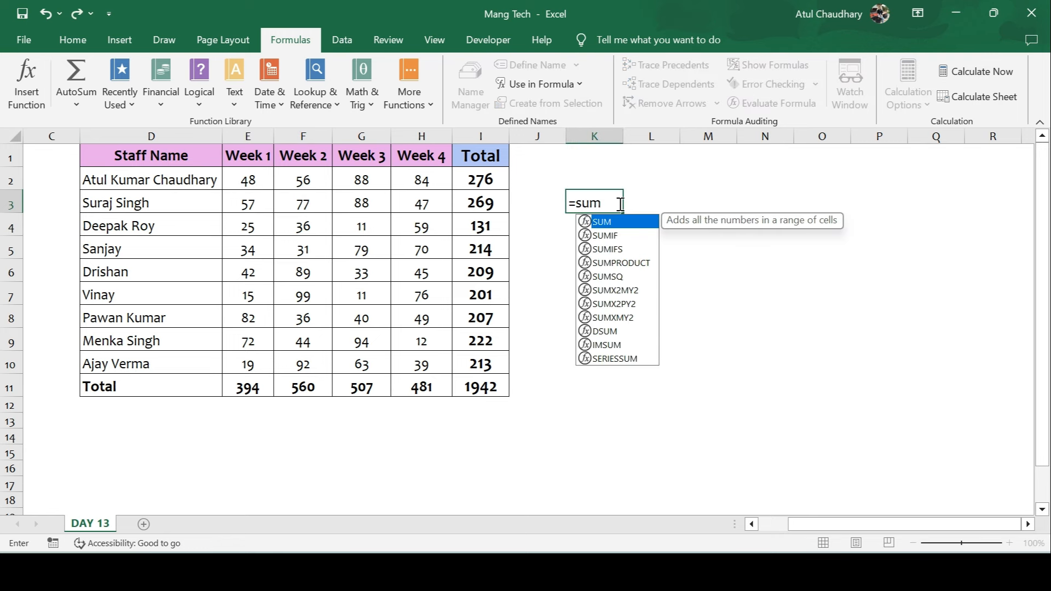
key(Tab)
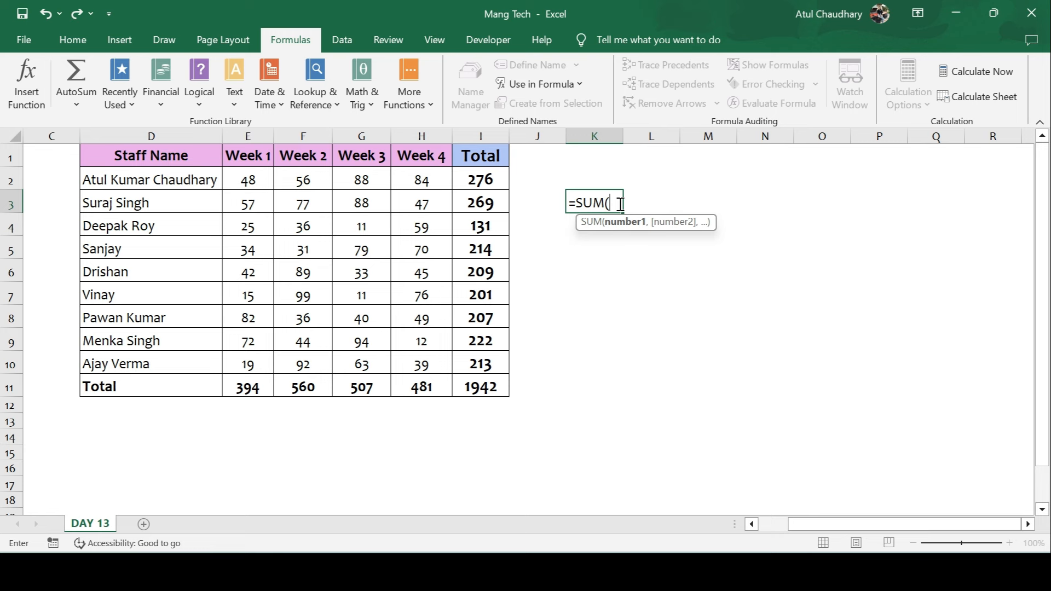
click(560, 89)
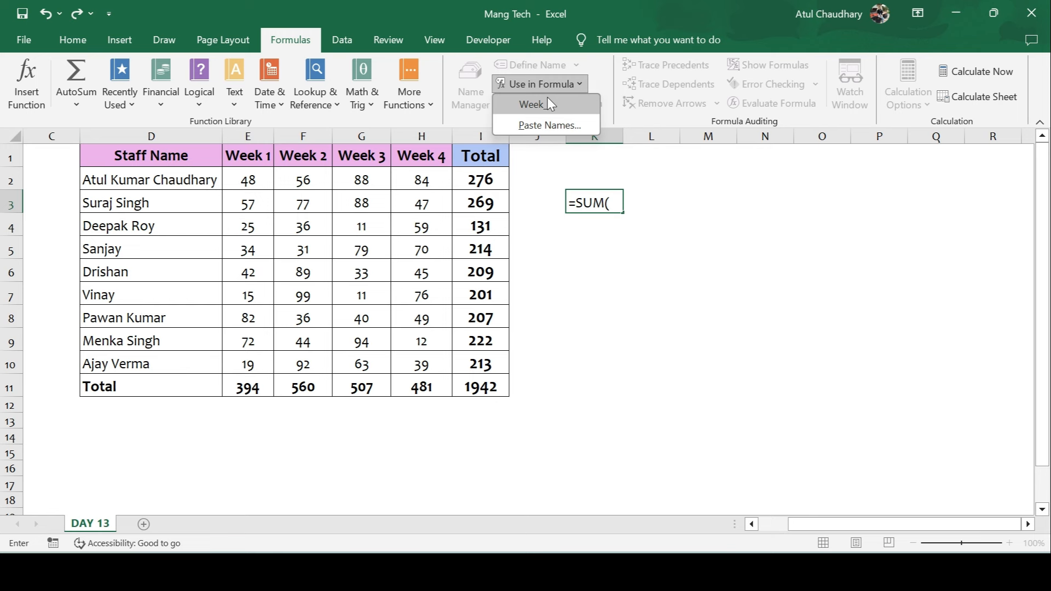
click(548, 98)
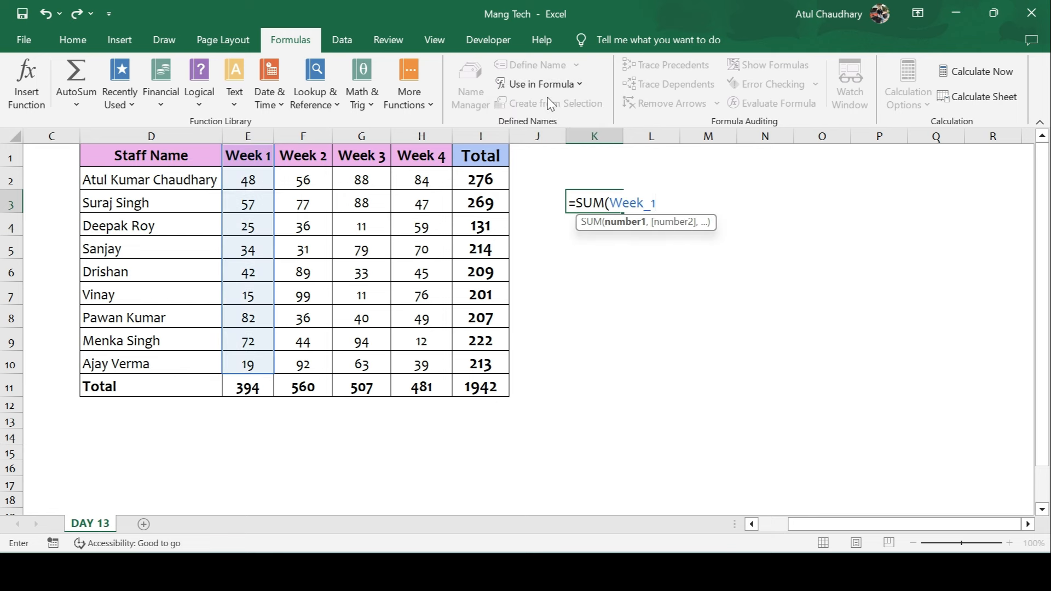
key(Return)
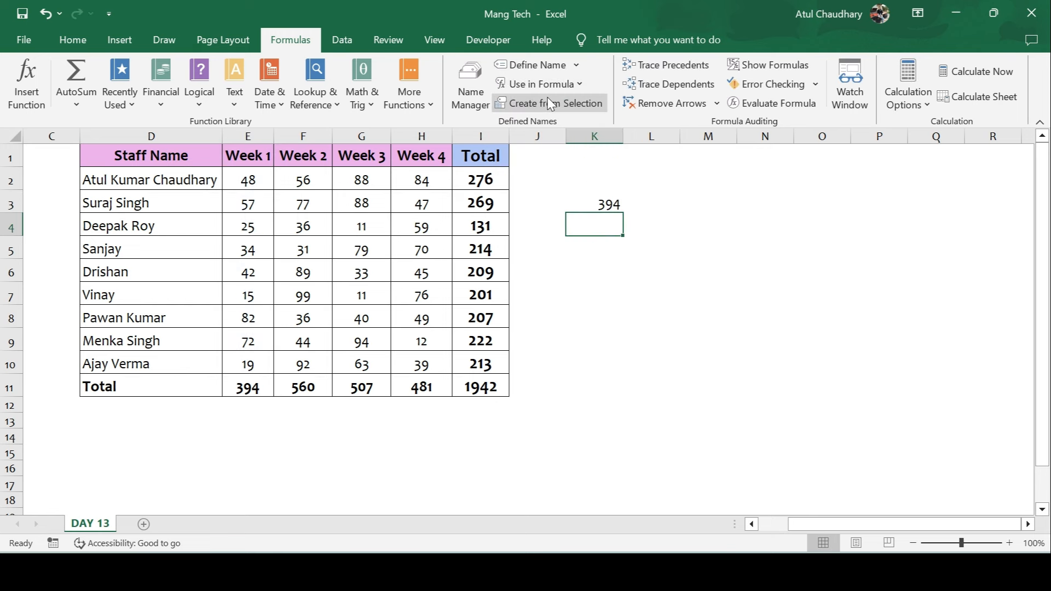
key(Up)
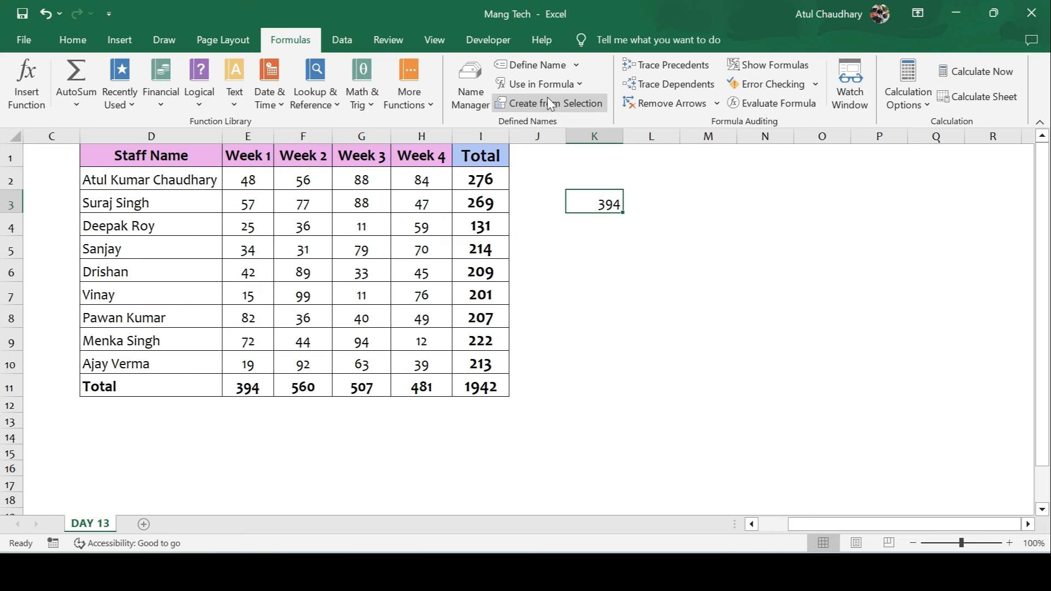
- Inspect the formula behind the Week 1 total in E11
click(243, 391)
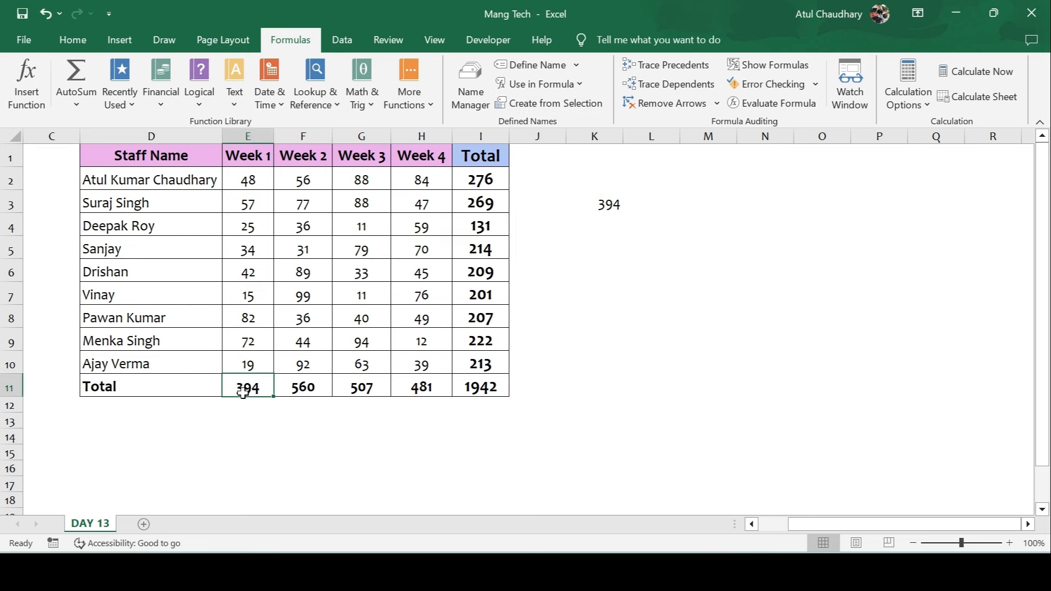
double_click(243, 391)
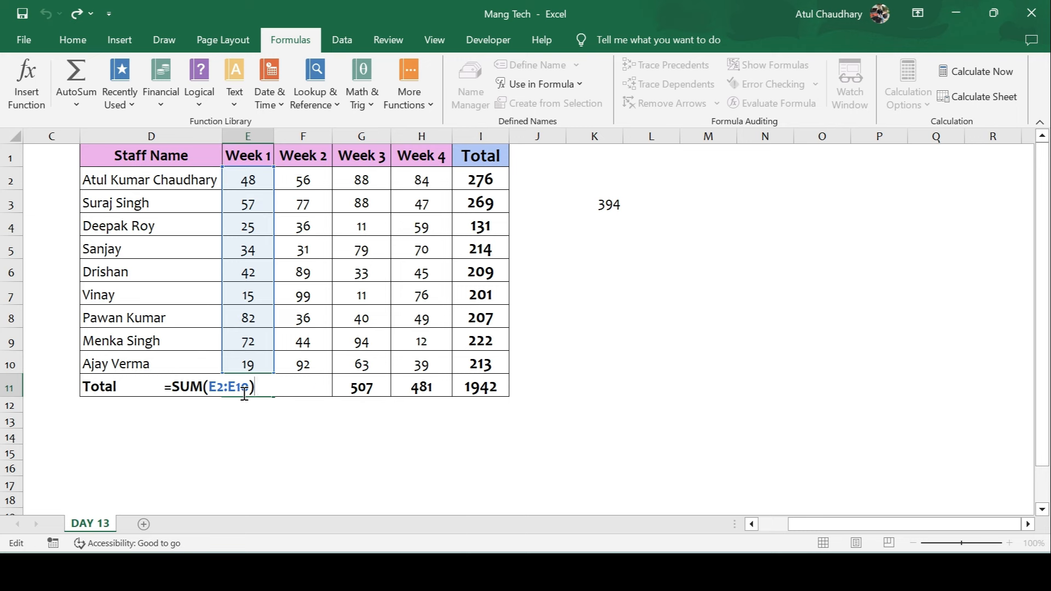
key(ctrl+Return)
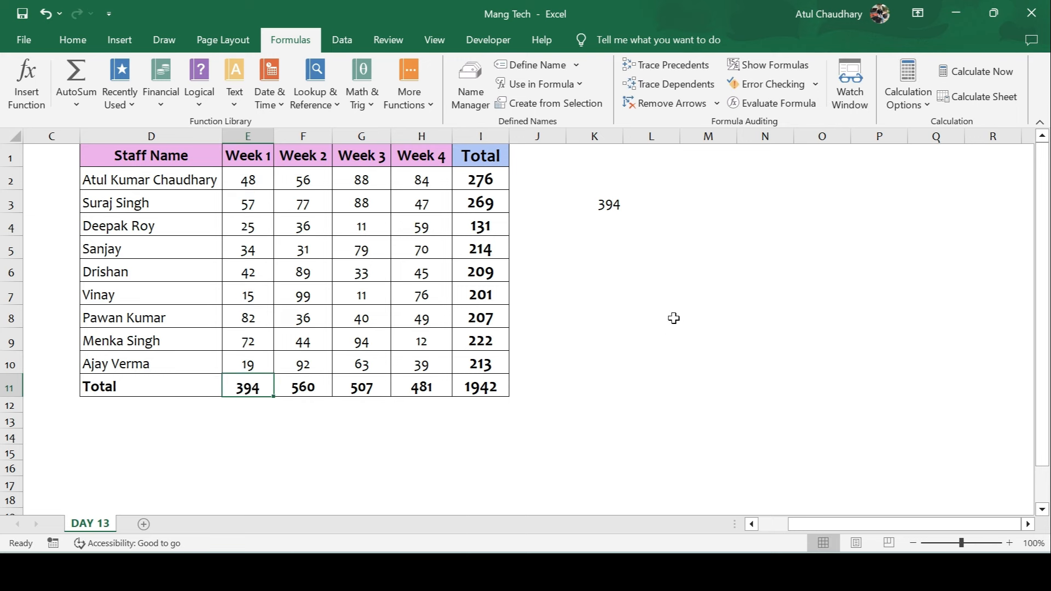
- Enter a second SUM formula in K7 for the Week_1 range, using the formula autocomplete suggestion for the name
click(603, 289)
text(=SUM()
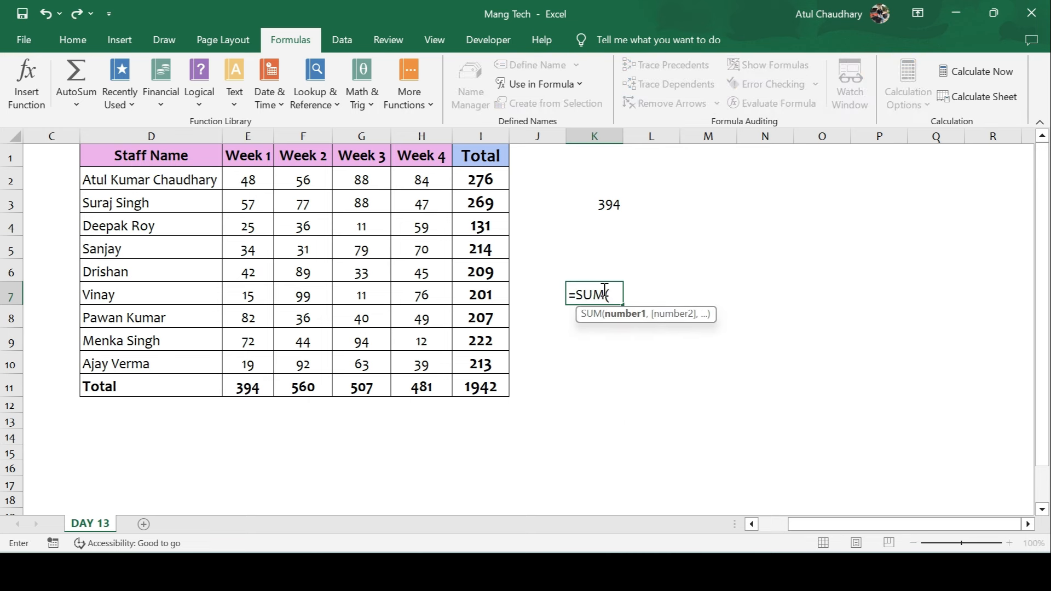
text(wee)
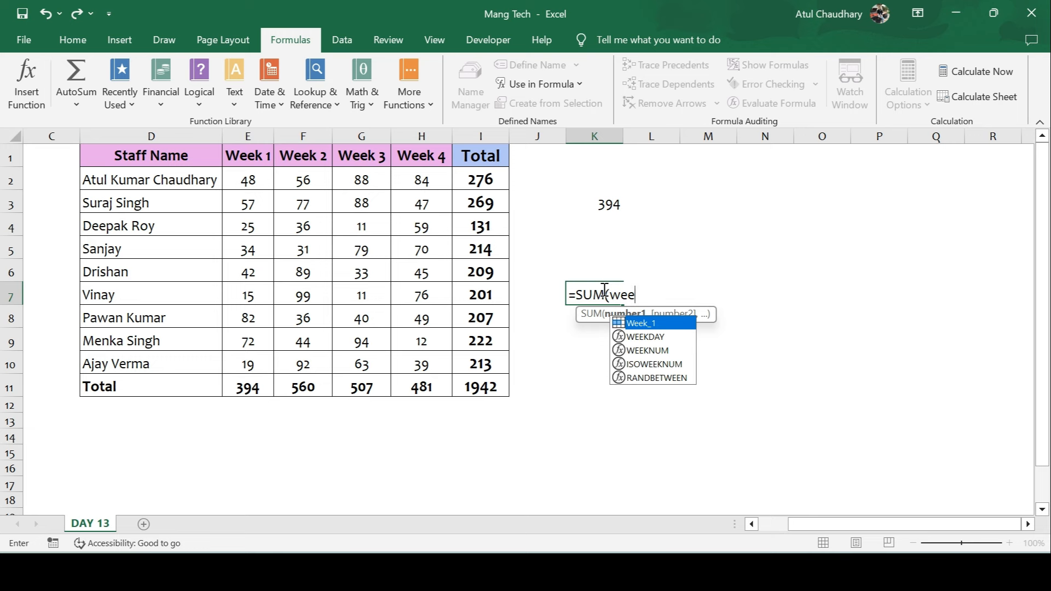
key(Tab)
key(Return)
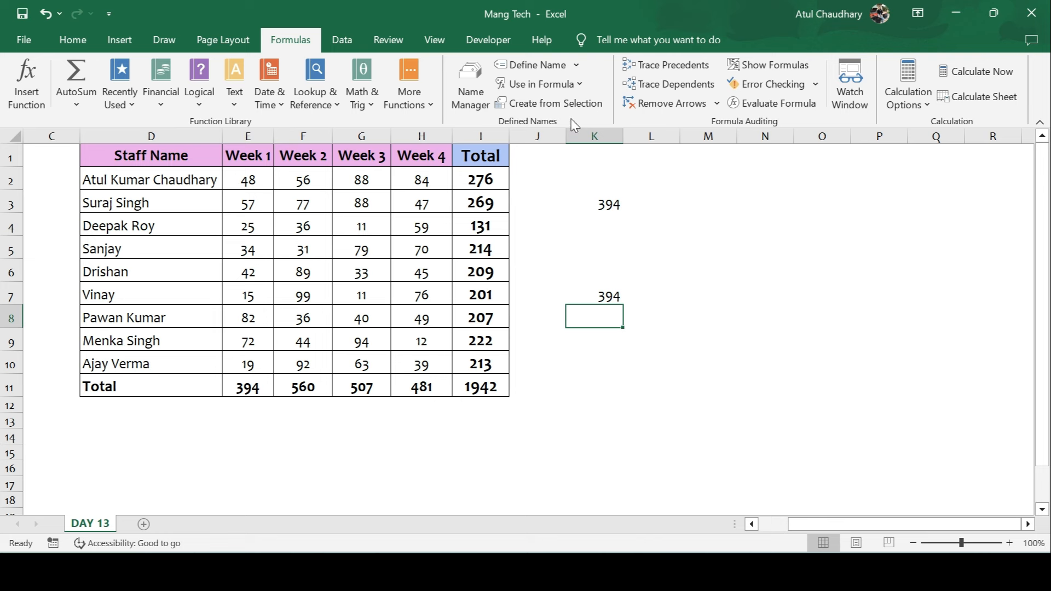
- Review the names available for use in formulas and the Week_1 entry in the Name Manager
click(581, 83)
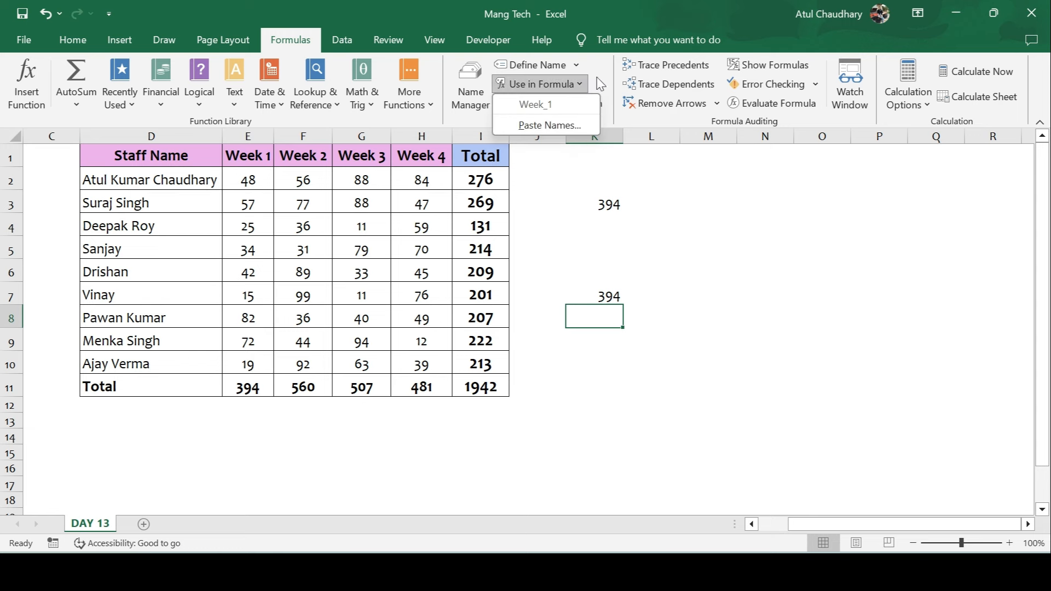
click(600, 83)
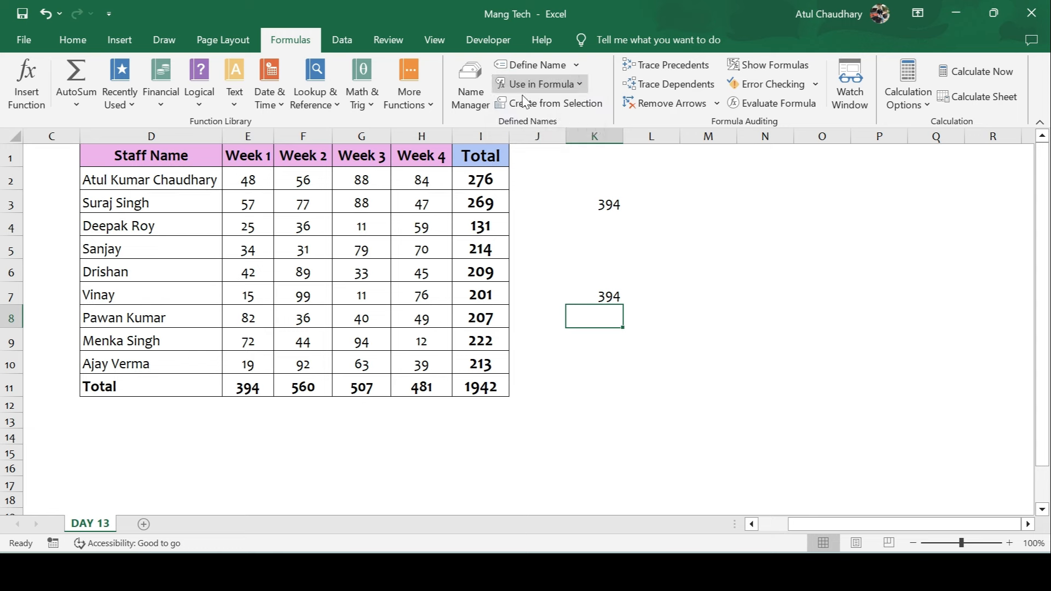
click(475, 93)
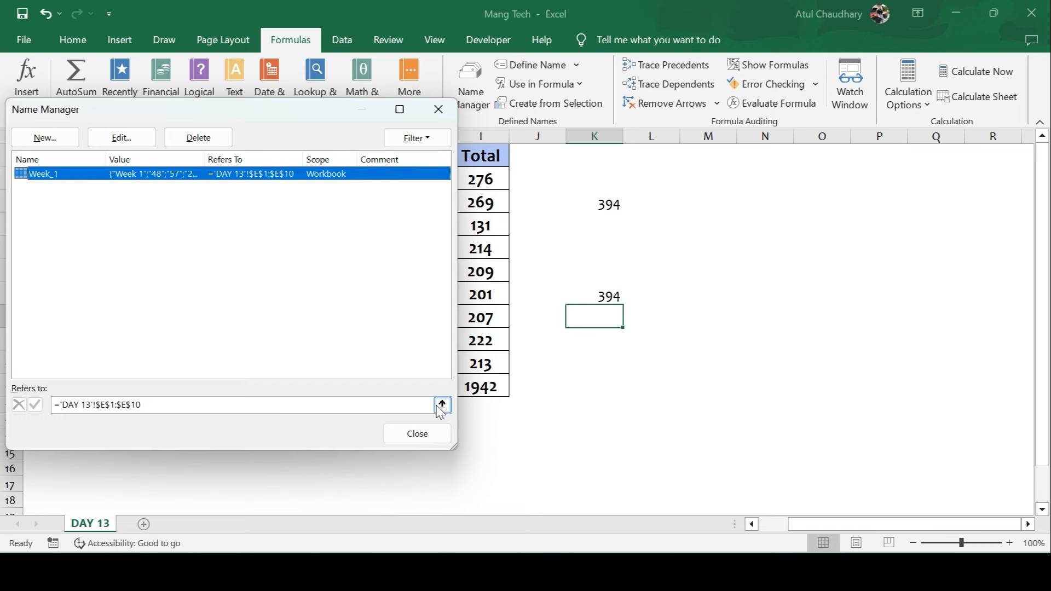
click(437, 110)
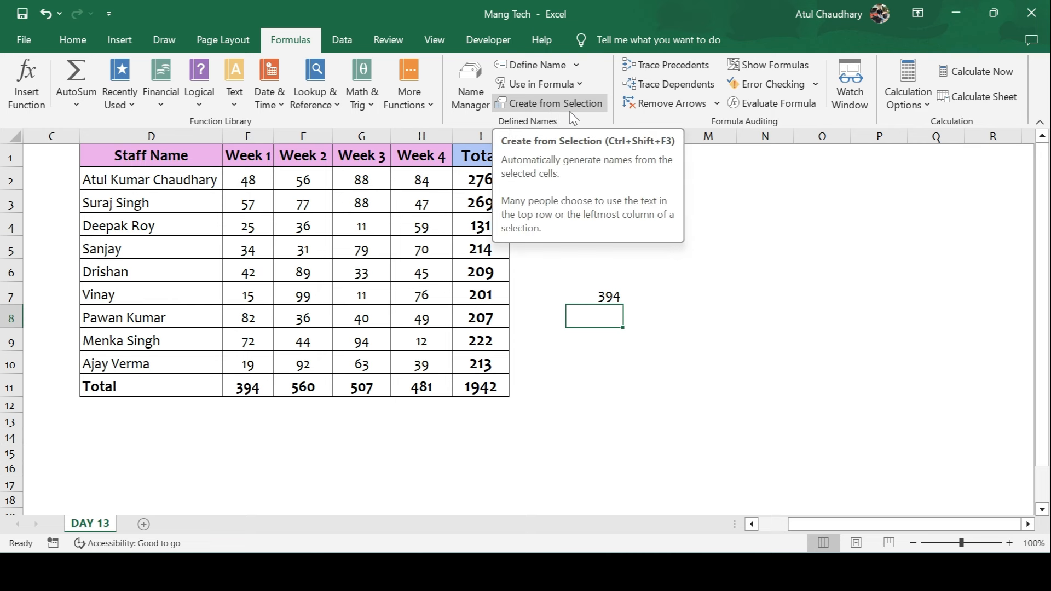
- Create names for the four weekly columns in E1:H10 from their top row, replacing the existing Week_1 definition
click(395, 226)
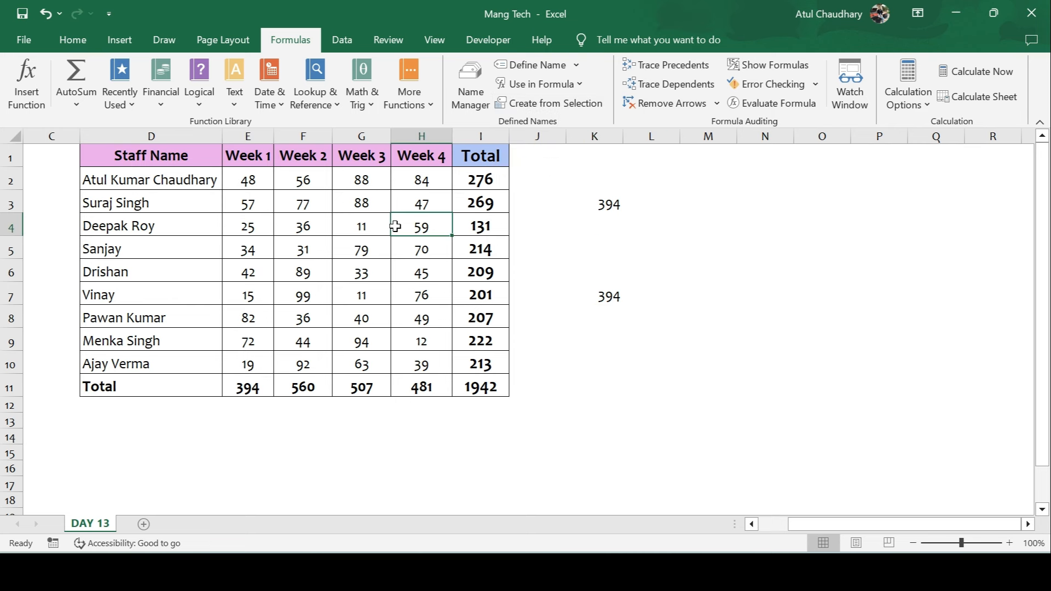
key(ctrl+Up)
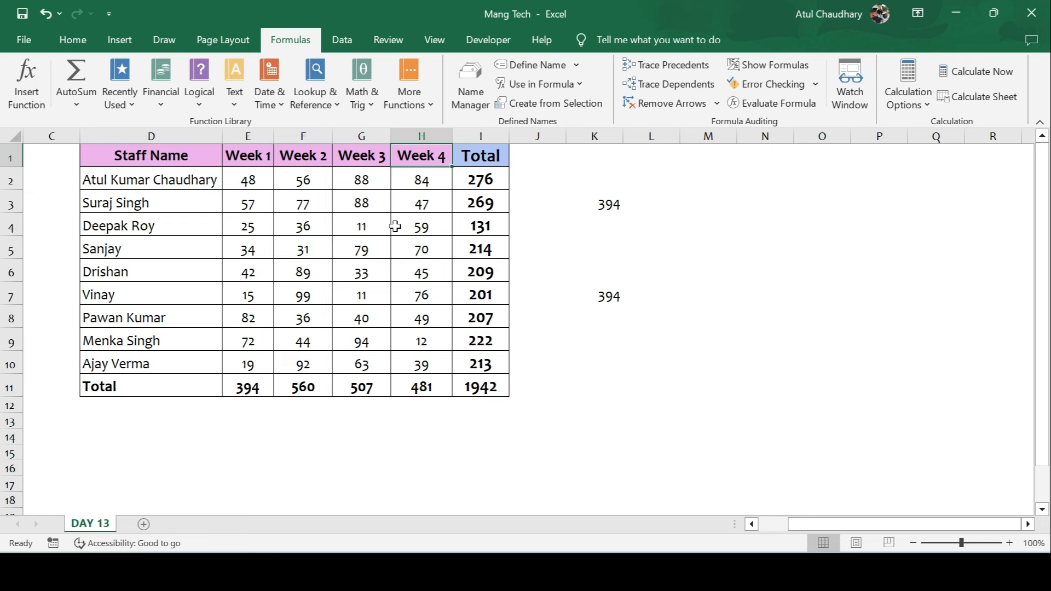
key(Left)
key(Left)
key(Left)
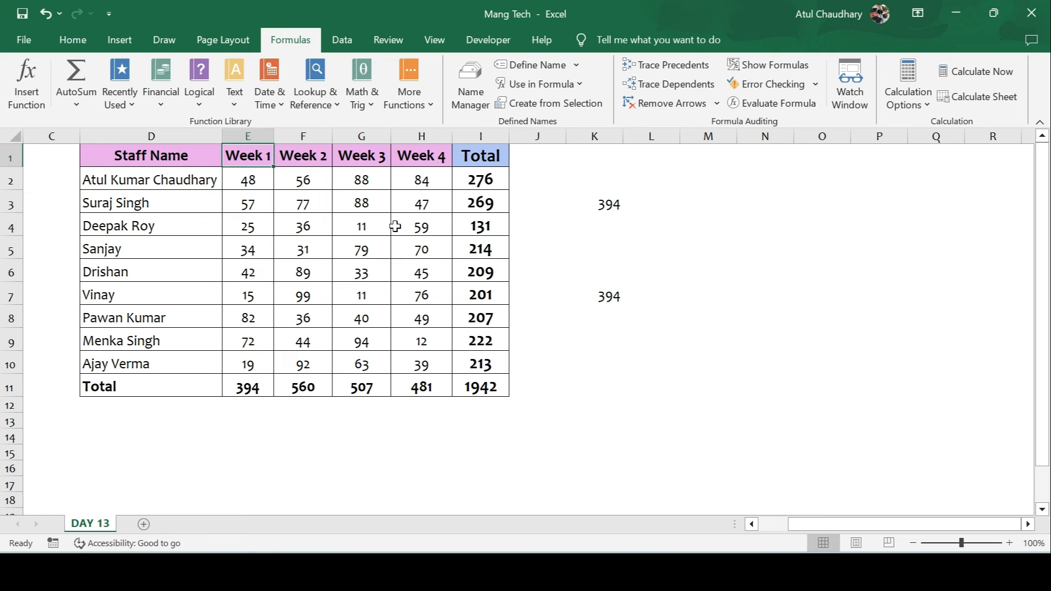
key(ctrl+shift+Down)
key(shift+Up)
key(shift+Right)
key(shift+Right)
key(shift+Right)
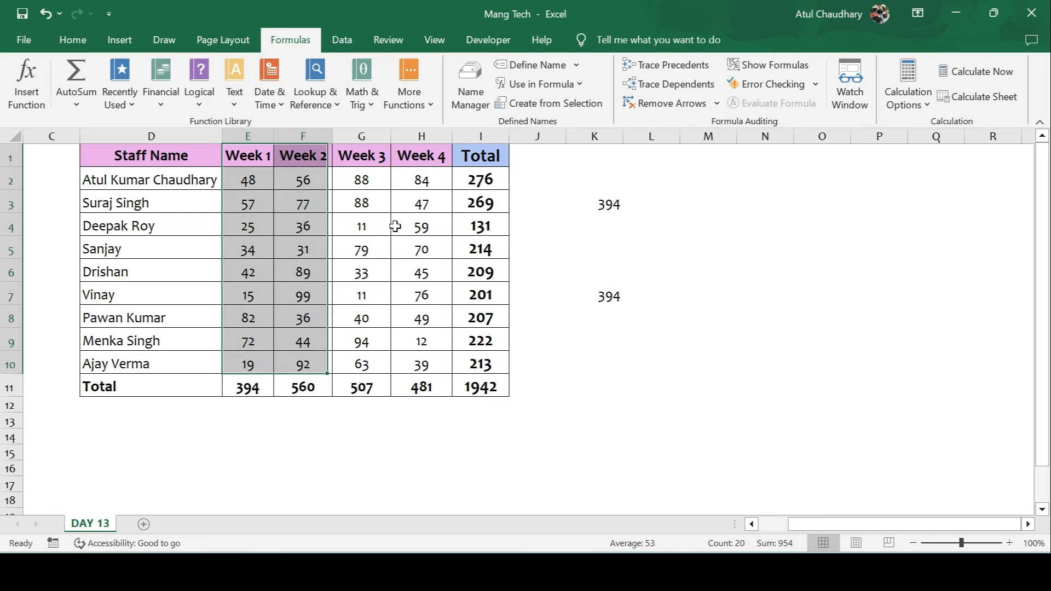
click(567, 104)
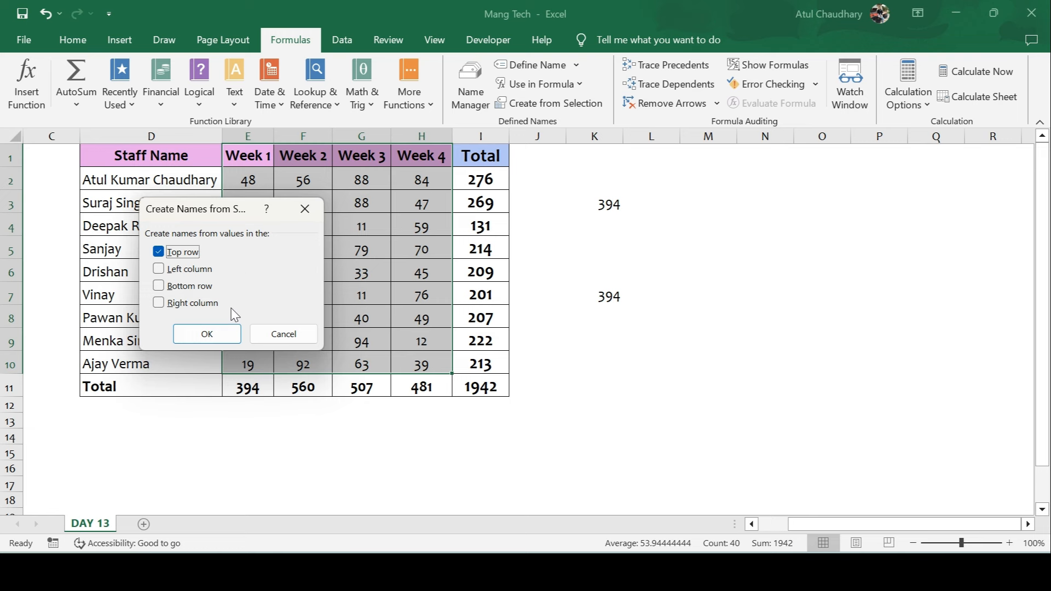
click(207, 334)
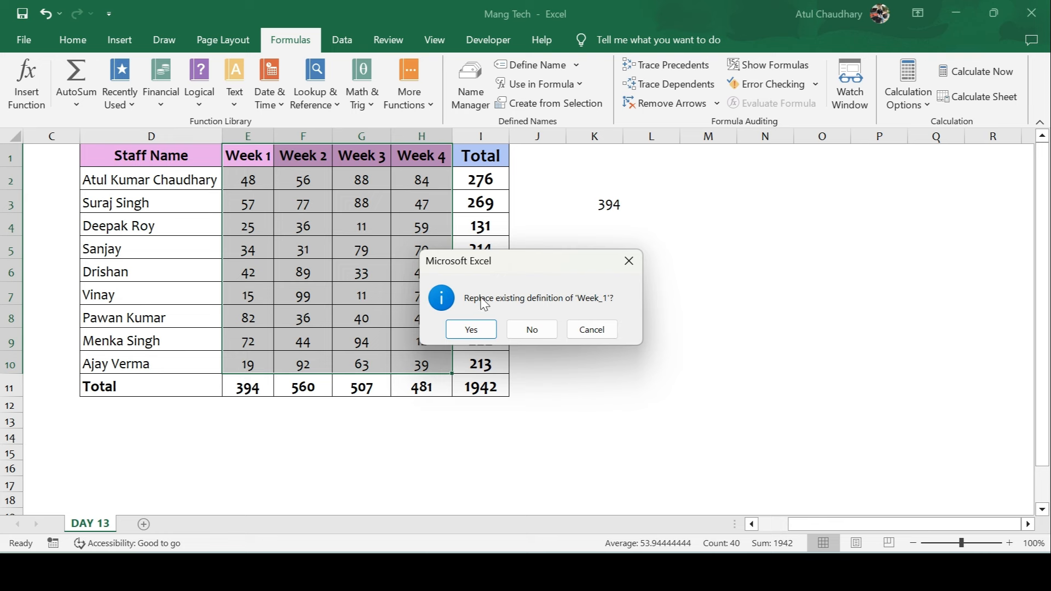
click(482, 331)
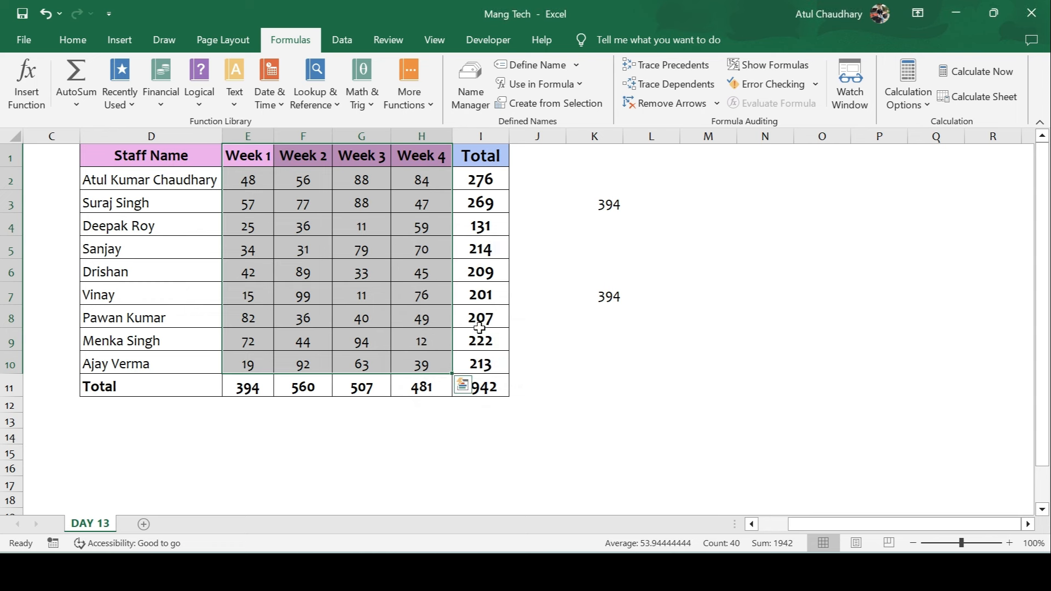
- Check the list of defined names available for use in formulas
click(601, 241)
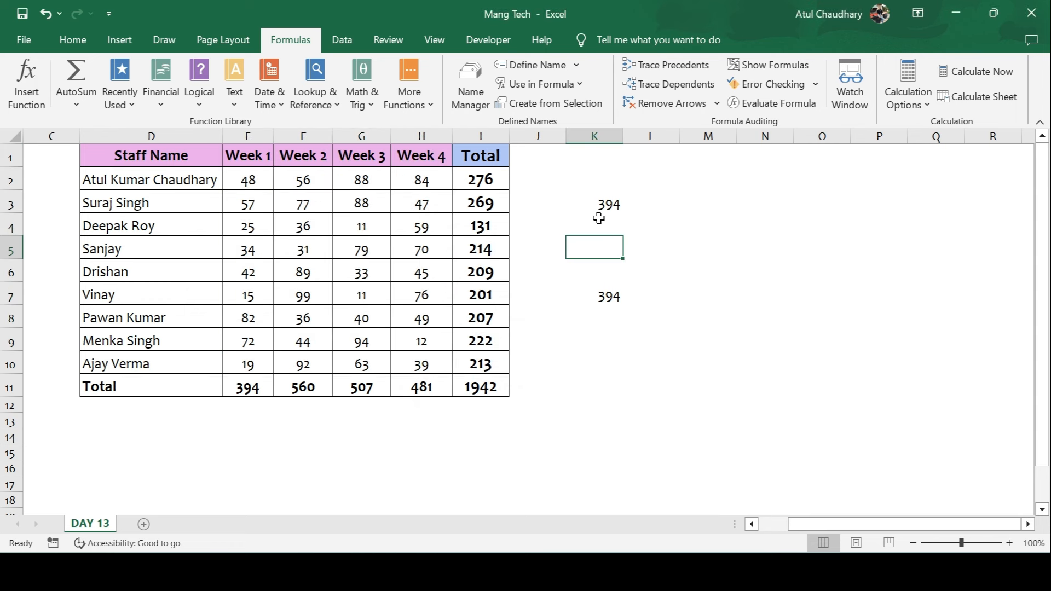
click(616, 205)
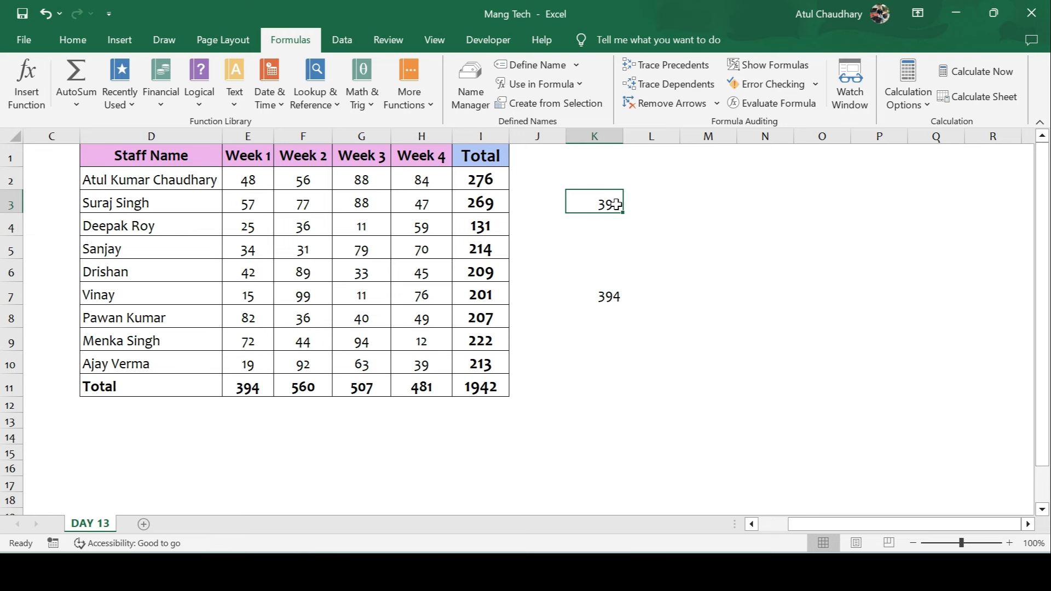
click(580, 84)
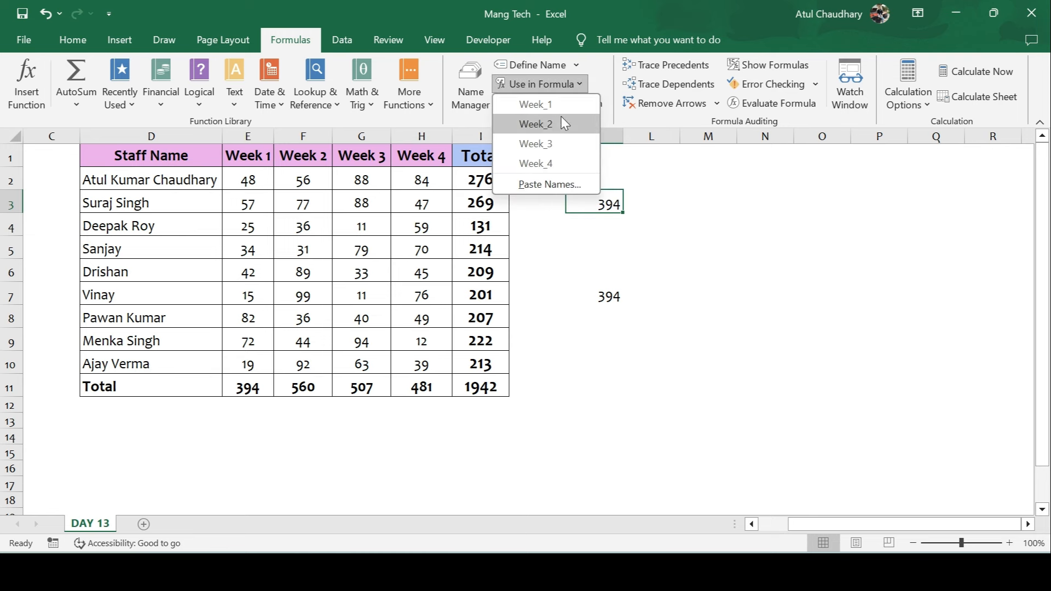
click(552, 218)
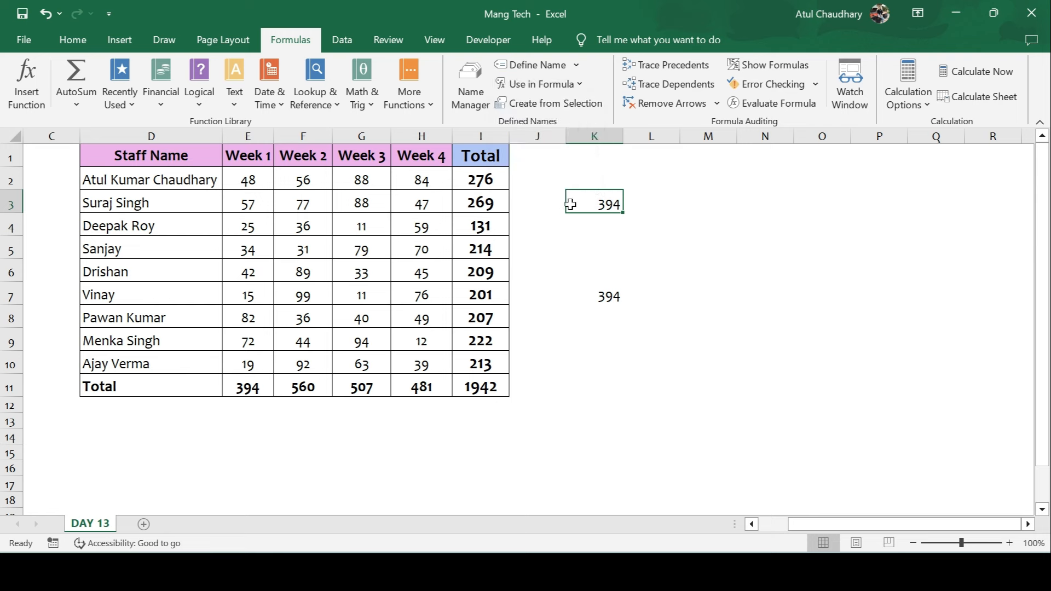
click(655, 256)
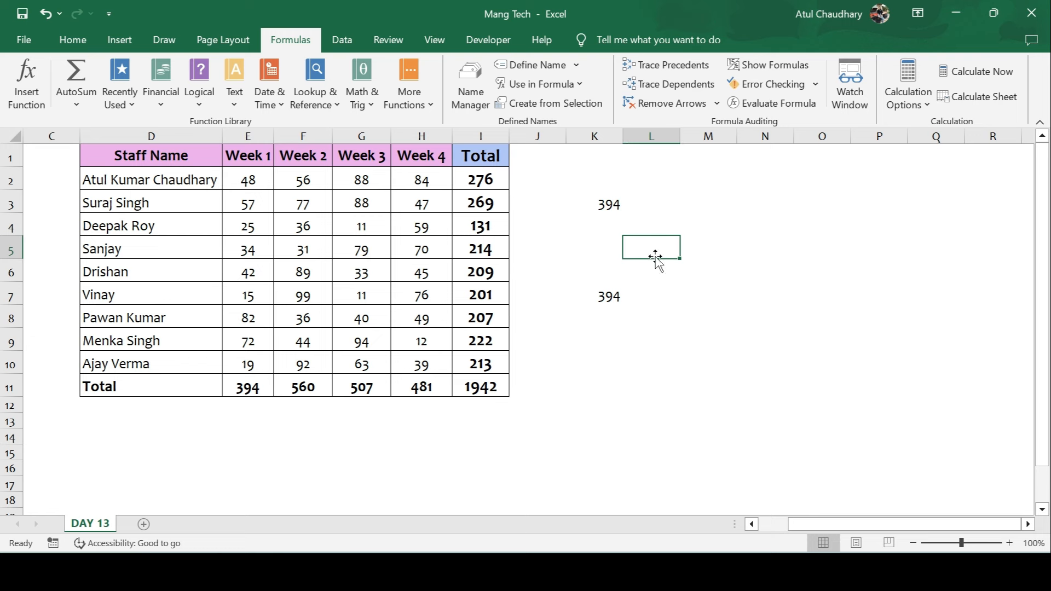
click(578, 196)
click(557, 250)
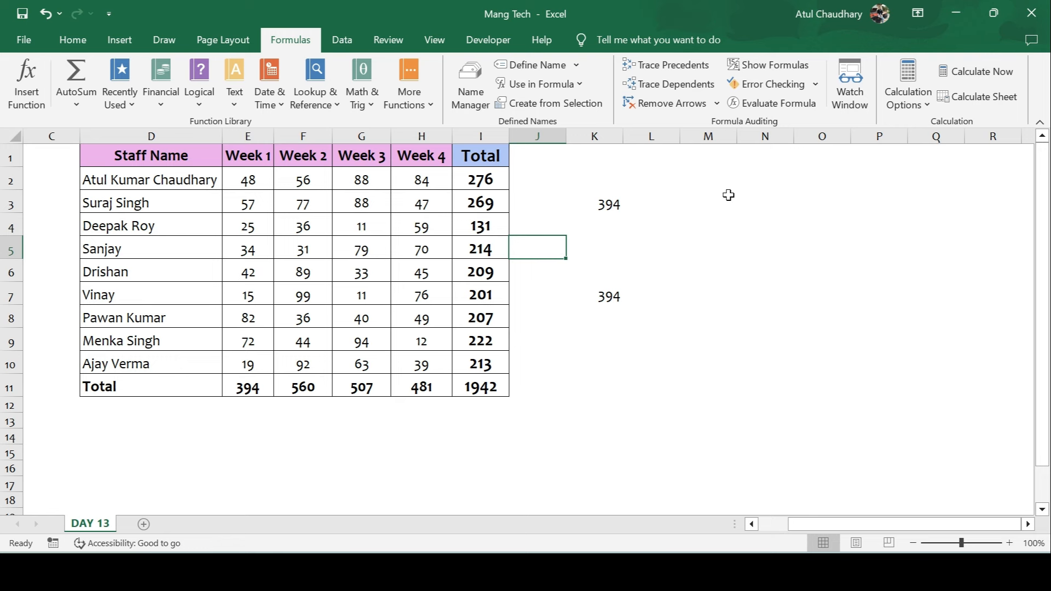
click(716, 207)
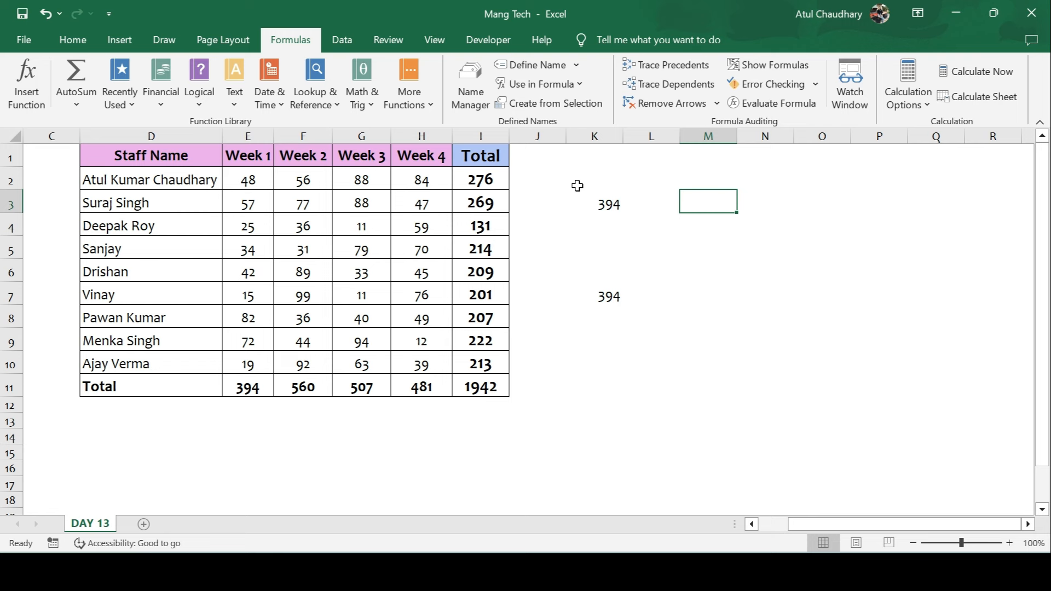
- Trace the precedents of the totals in I2 and K3, and clear the tracer arrows
click(479, 184)
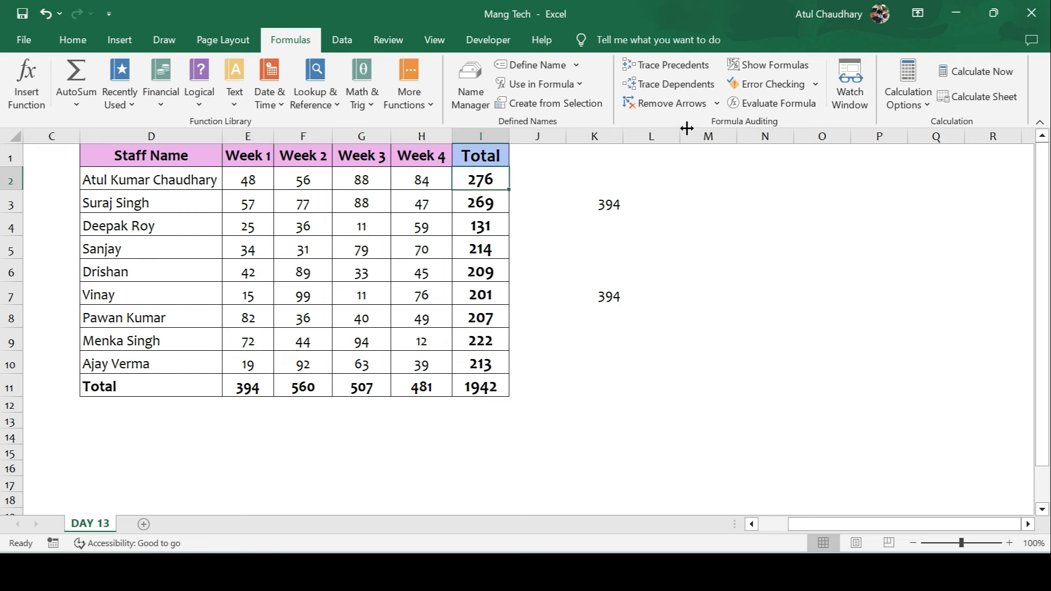
click(670, 69)
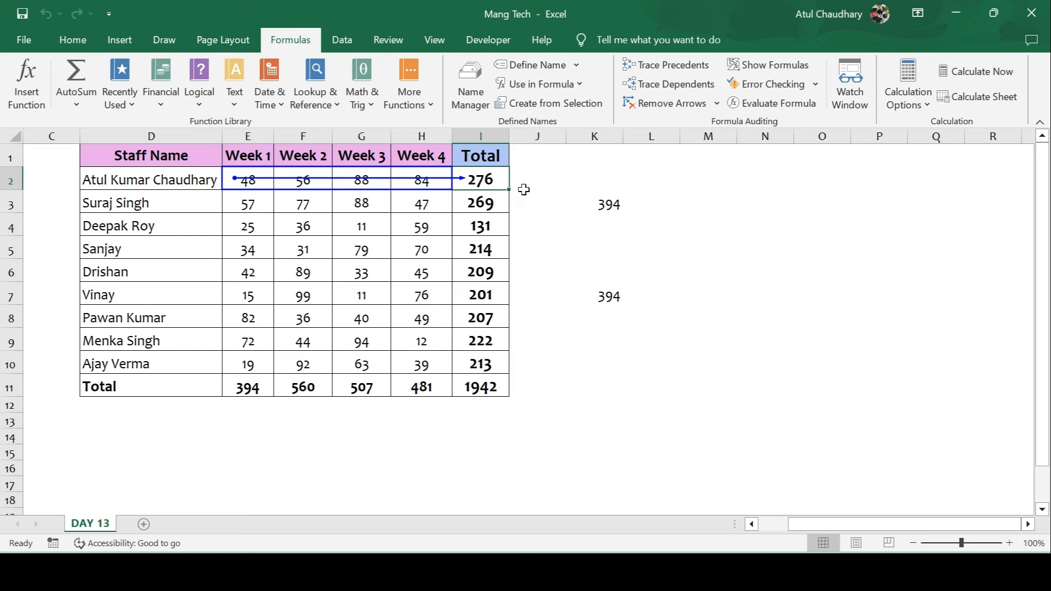
click(610, 206)
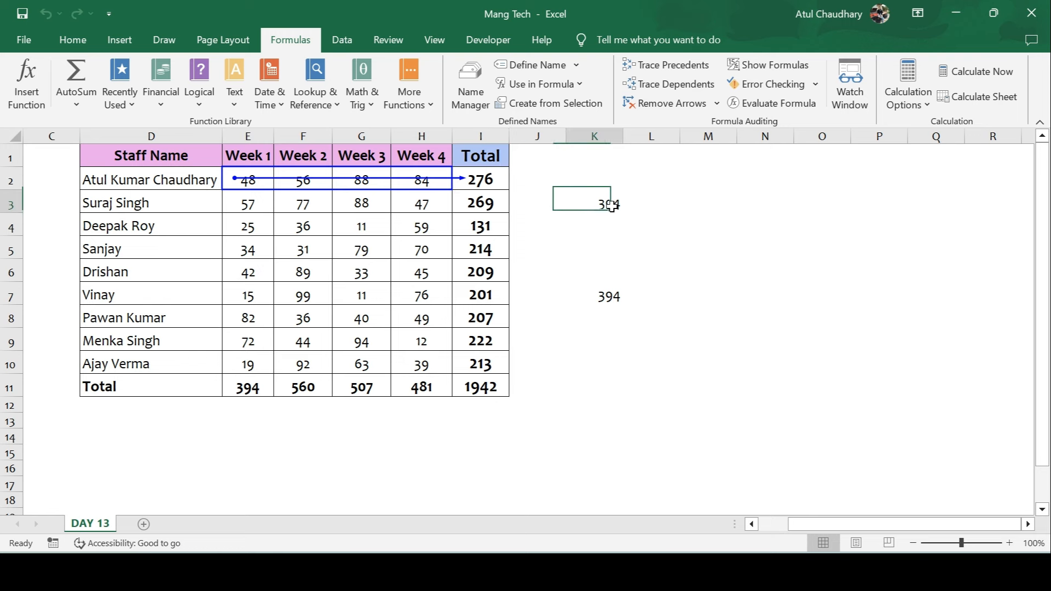
click(673, 66)
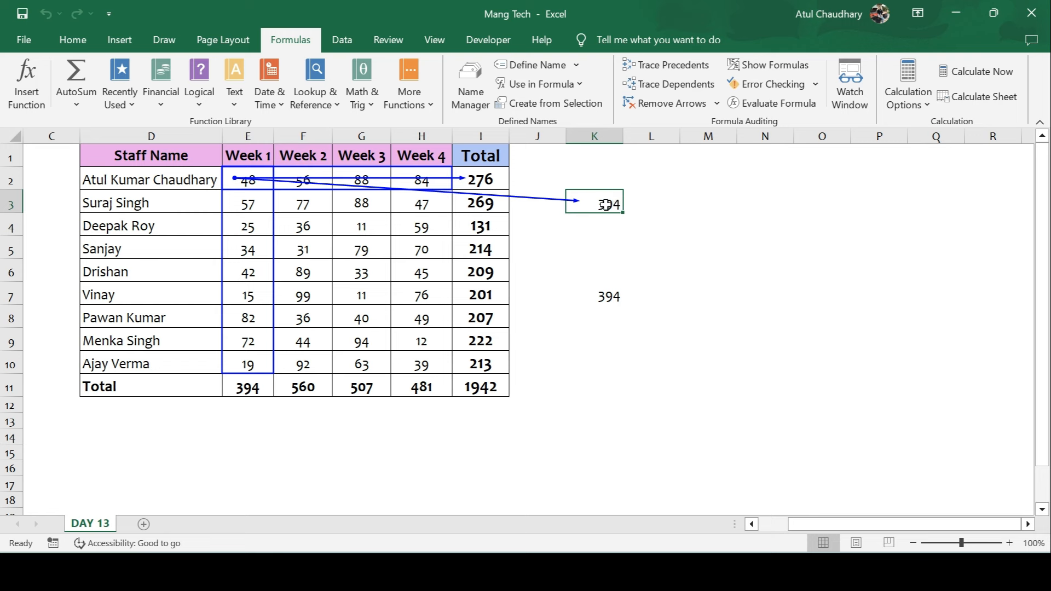
click(670, 108)
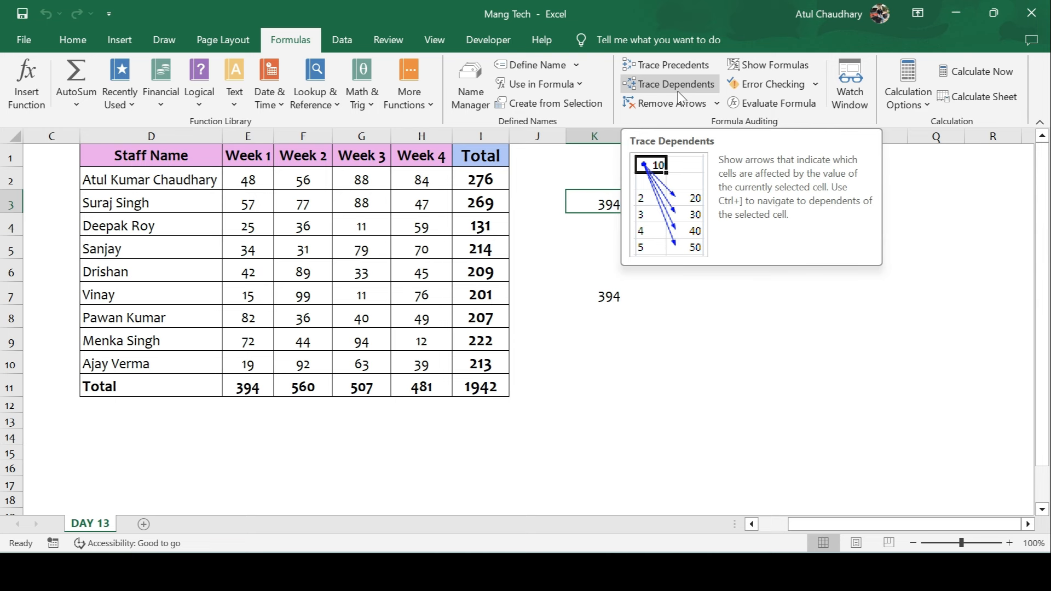
- Trace the dependents of the Week 2 value in F7
click(484, 274)
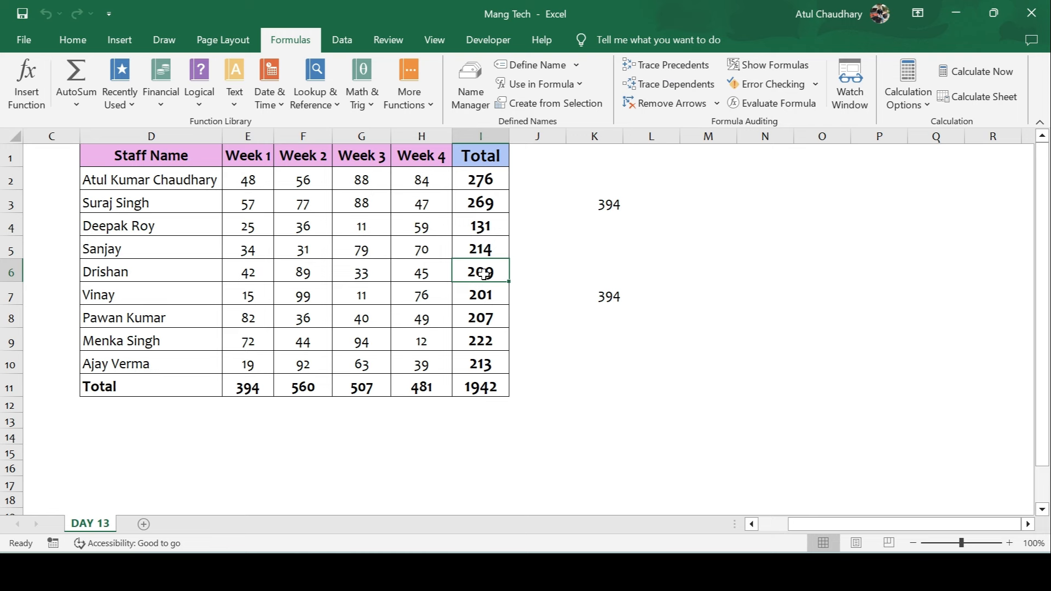
key(Left)
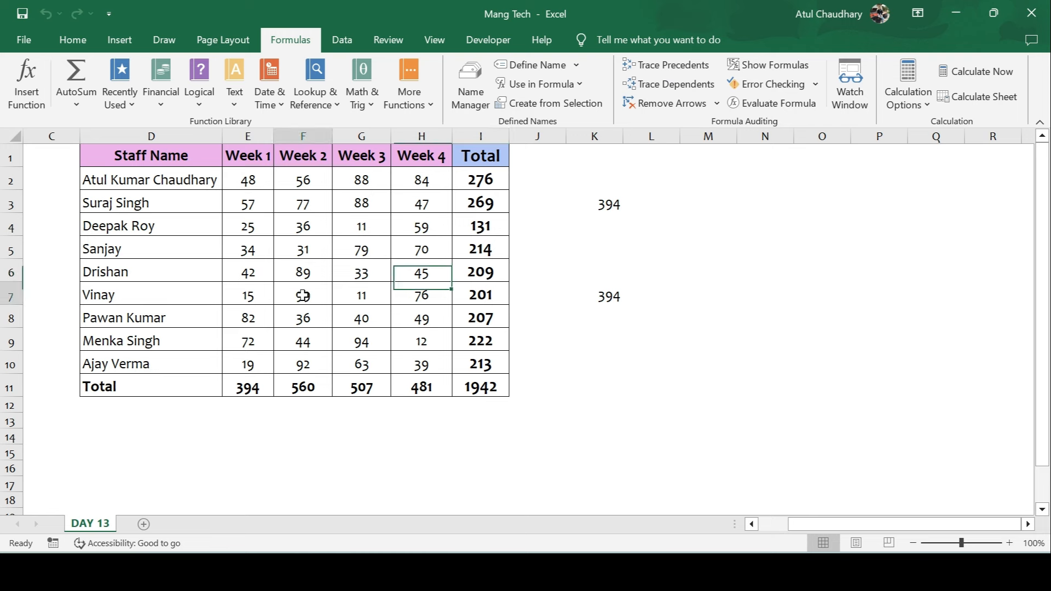
click(302, 296)
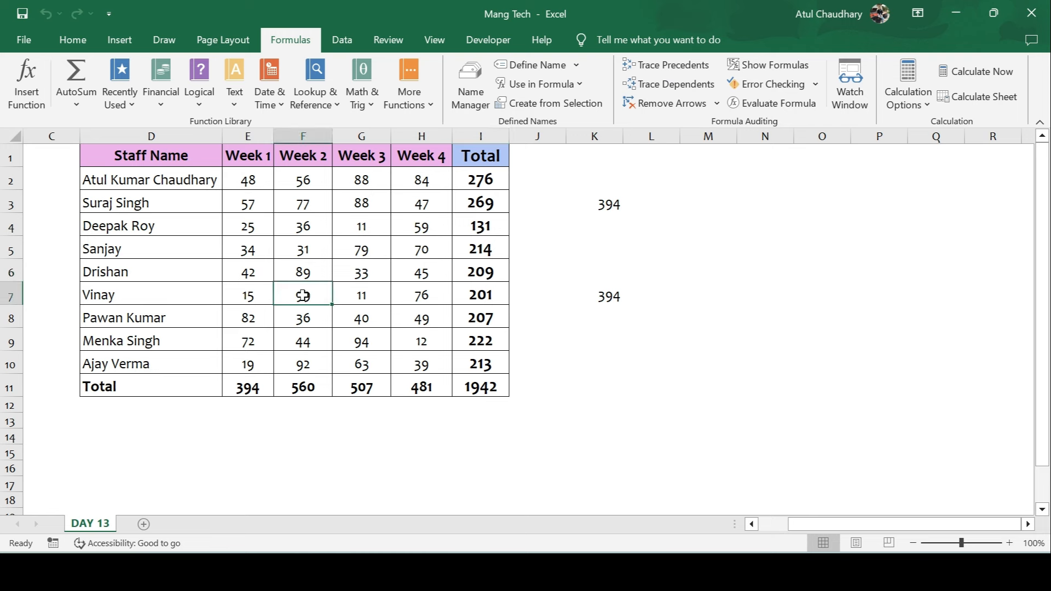
click(655, 88)
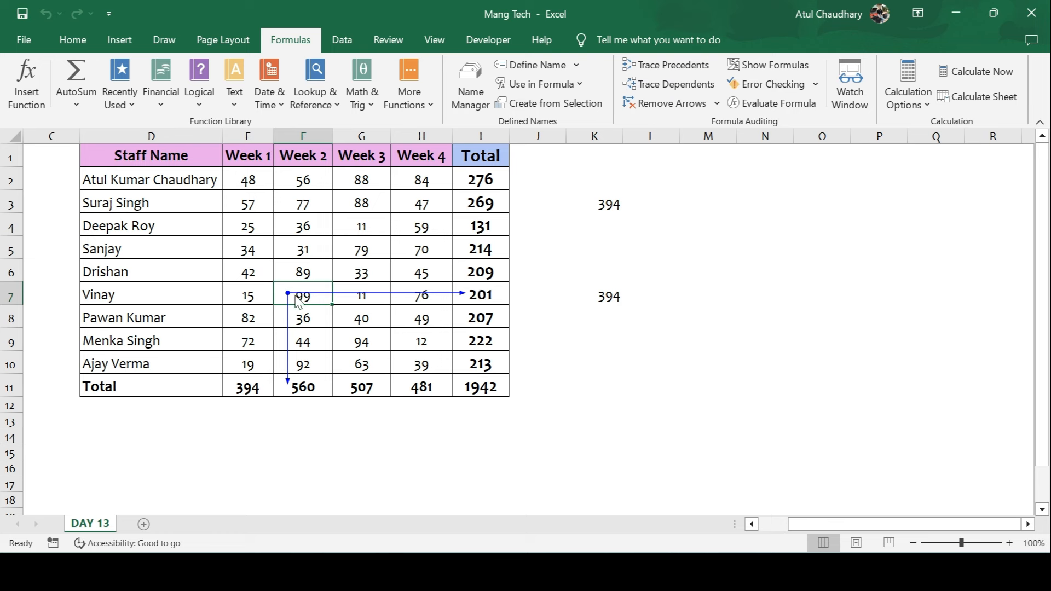
- Delete the Week 2 value in F7 to test its effect on the dependent totals, and undo the deletion
key(Delete)
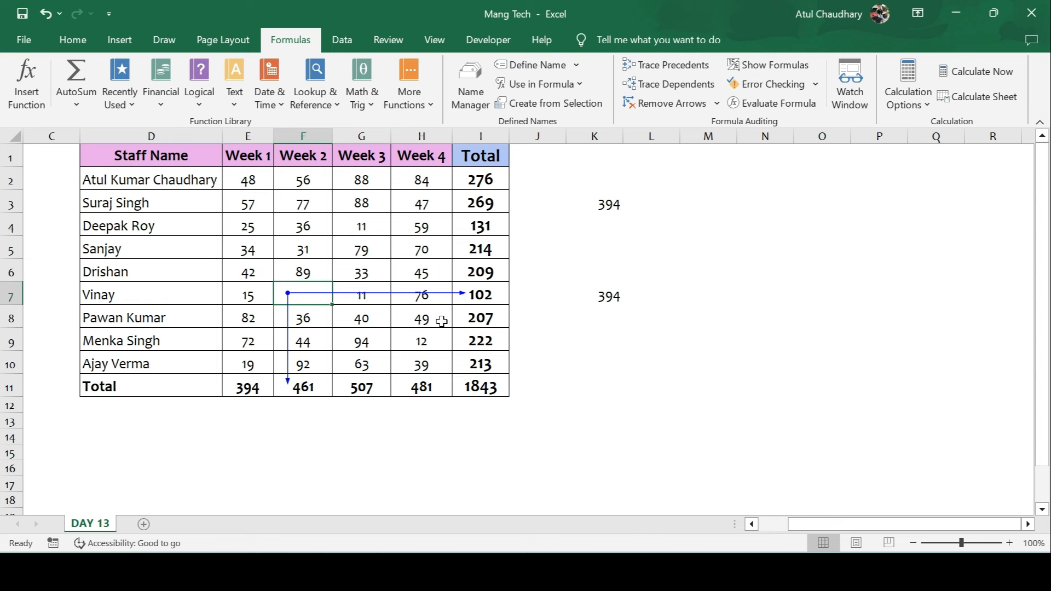
key(ctrl+z)
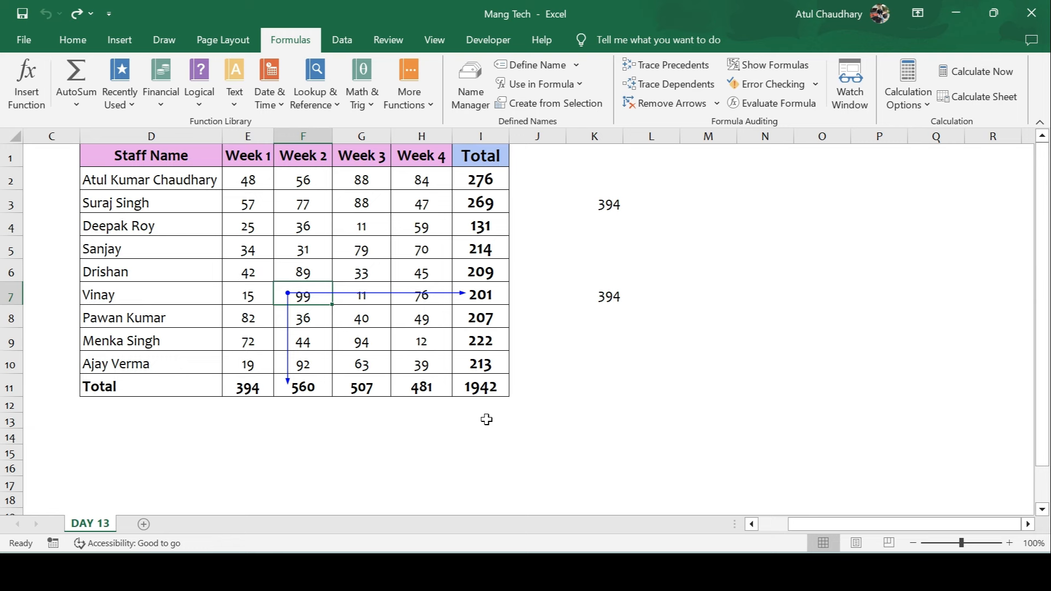
- Inspect the formula behind the grand total in I11 and remove the tracer arrows from the sheet
click(481, 392)
double_click(480, 390)
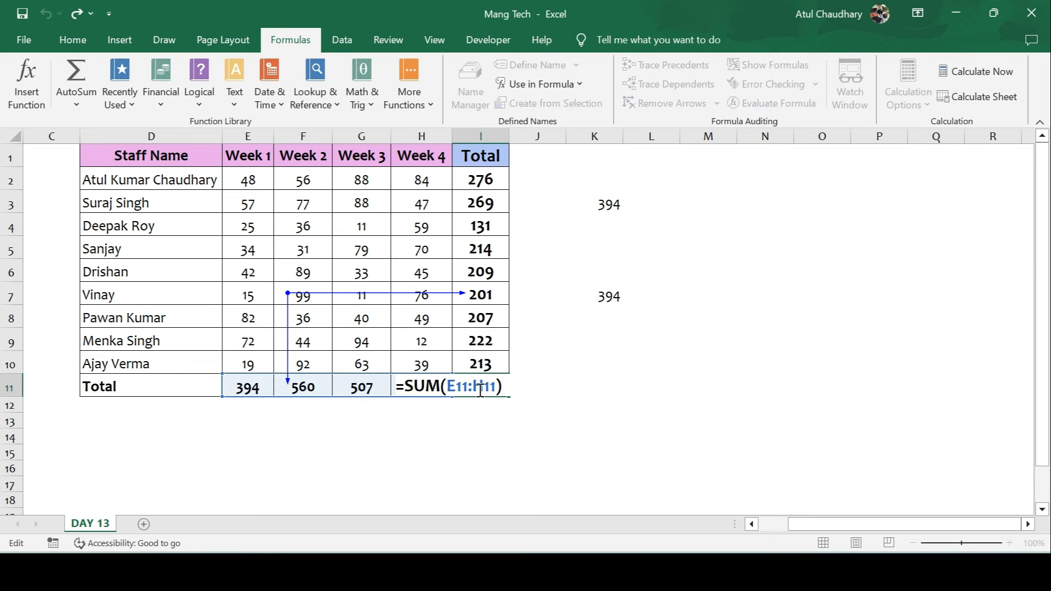
key(Escape)
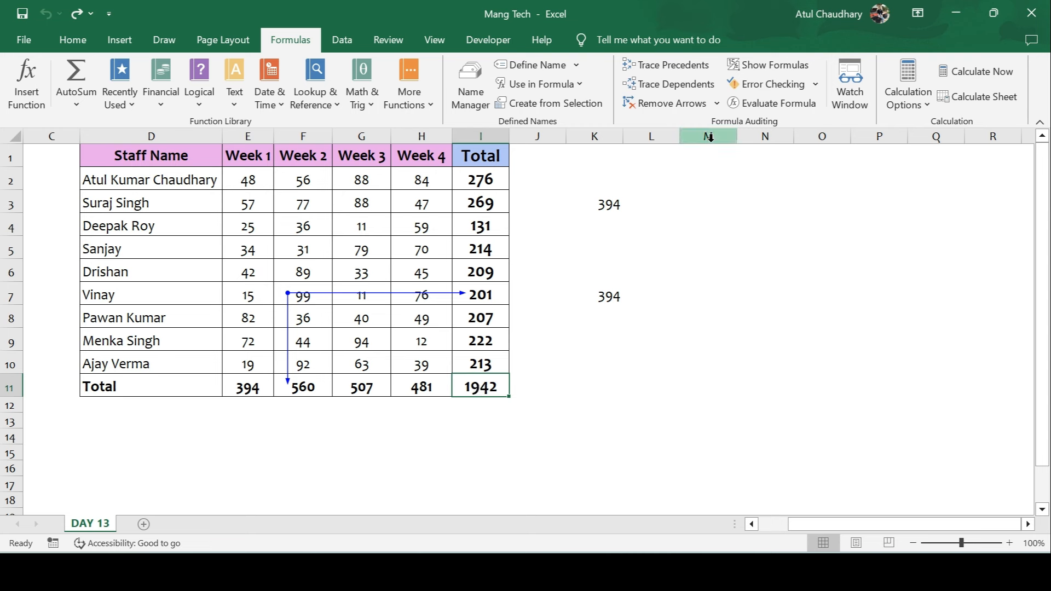
click(682, 109)
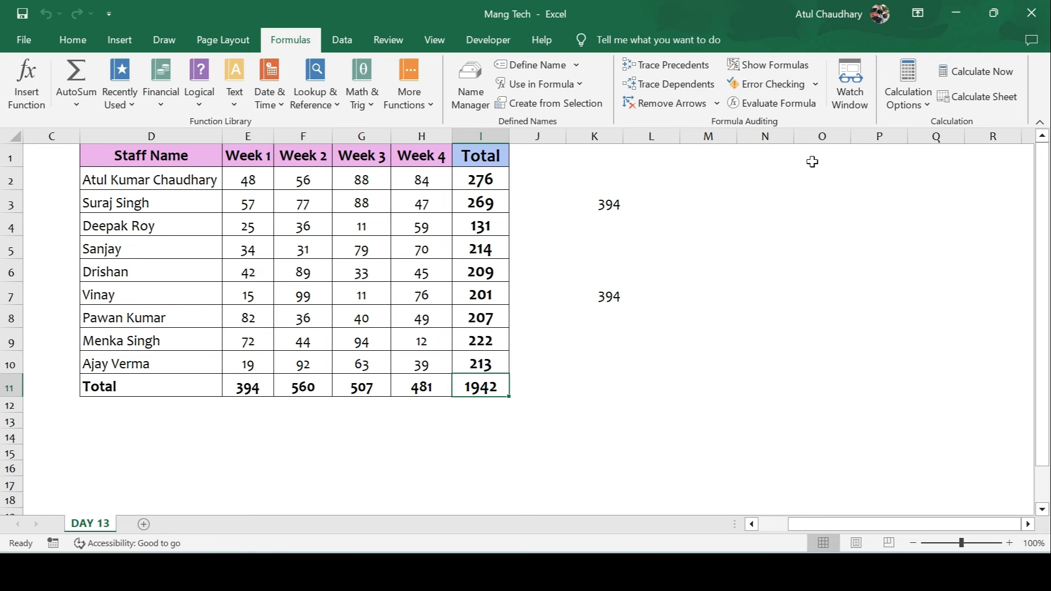
- Show formulas instead of results in the worksheet and look through them across the table and column K
click(773, 66)
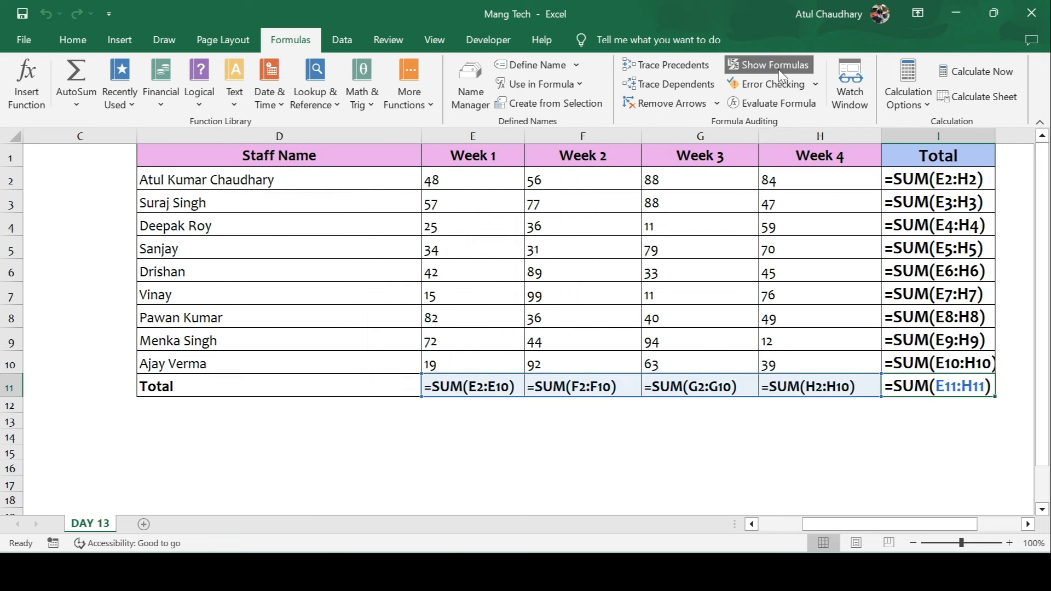
key(Right)
key(Right)
key(Right)
key(Right)
key(Right)
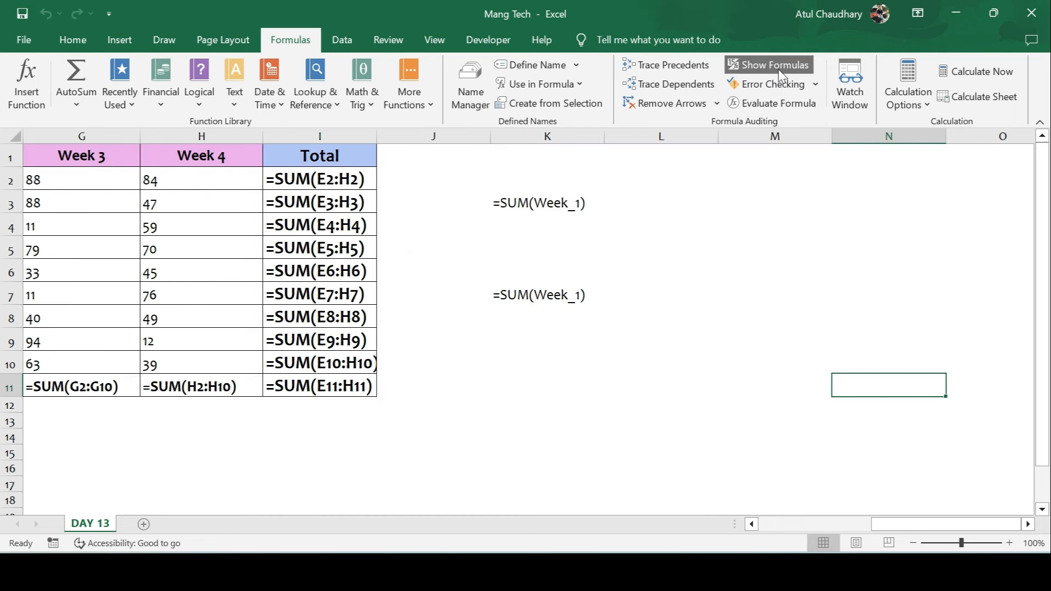
key(Left)
key(Left)
key(Left)
key(Left)
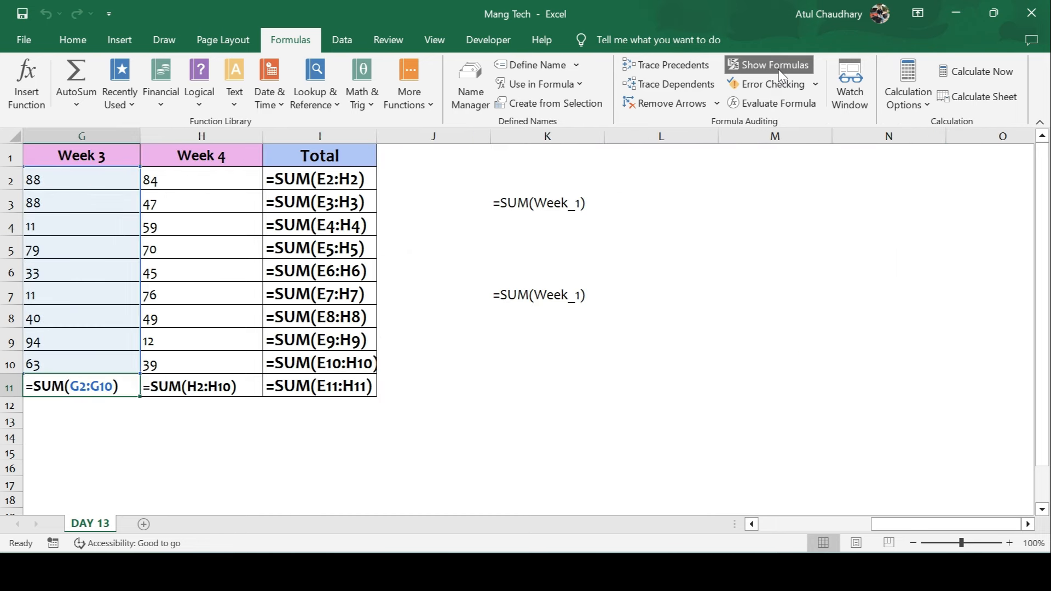
key(Left)
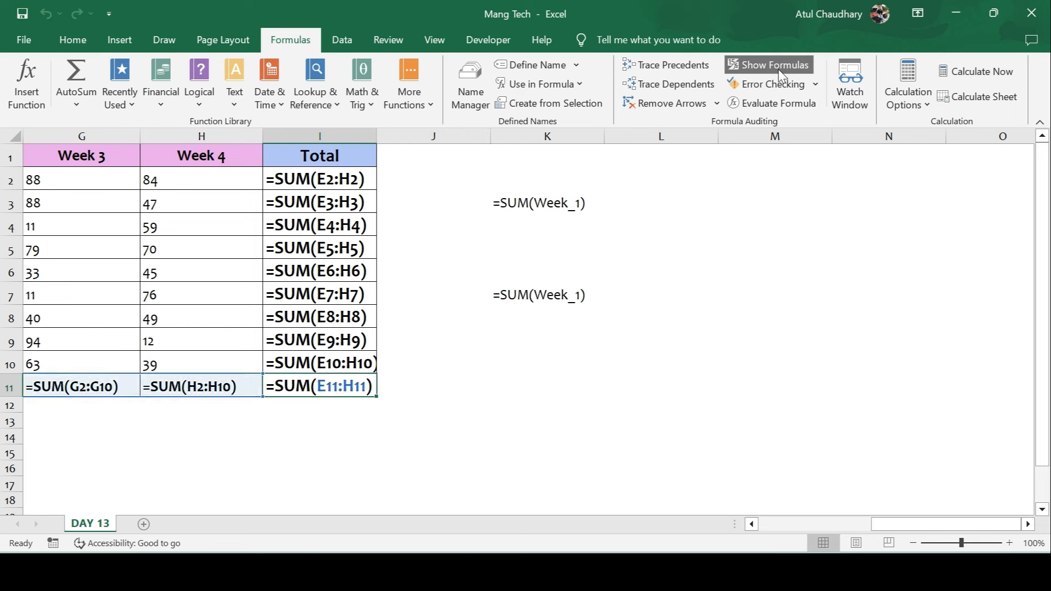
key(Up)
key(Up)
key(Left)
key(Home)
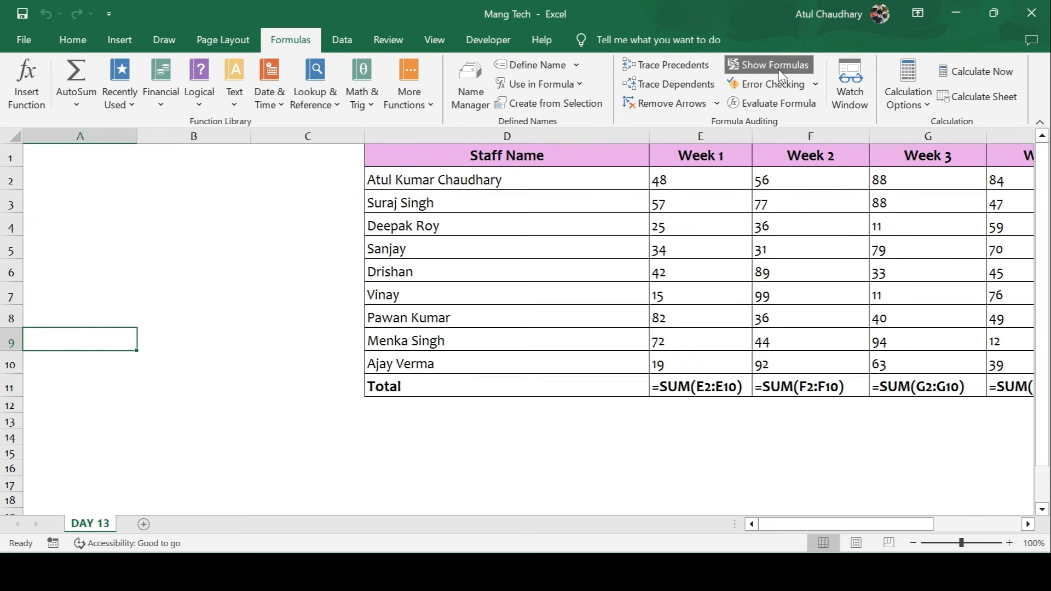
- Switch the worksheet back and forth between results and formulas, ending with formulas shown
click(782, 74)
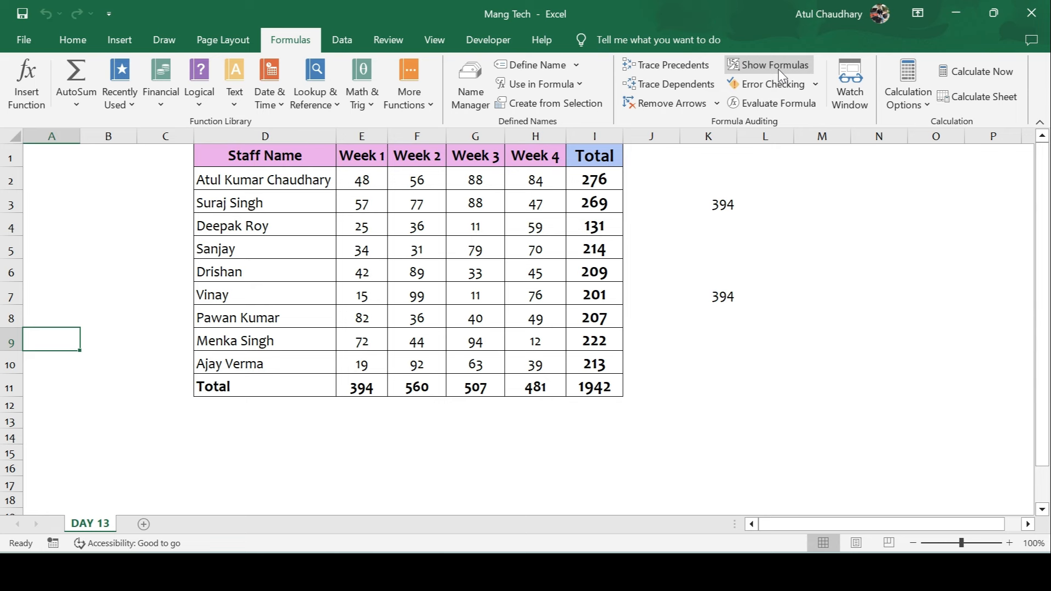
click(782, 75)
click(782, 74)
click(782, 75)
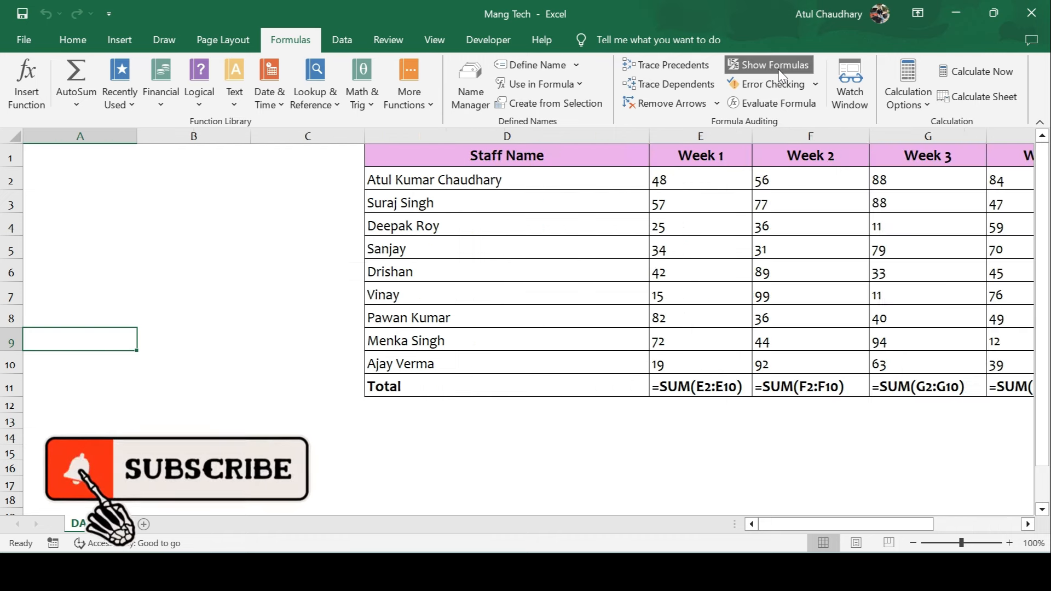
- Enter =SUM(H8:H9) in cell K9 and switch the worksheet back to showing results
key(Right)
key(Right)
key(Right)
key(Right)
key(Right)
key(Right)
key(Right)
key(Right)
key(Right)
key(Right)
key(Right)
key(Right)
key(Right)
key(Right)
key(Right)
key(Right)
key(Left)
key(Left)
key(Left)
key(Left)
key(Left)
key(Left)
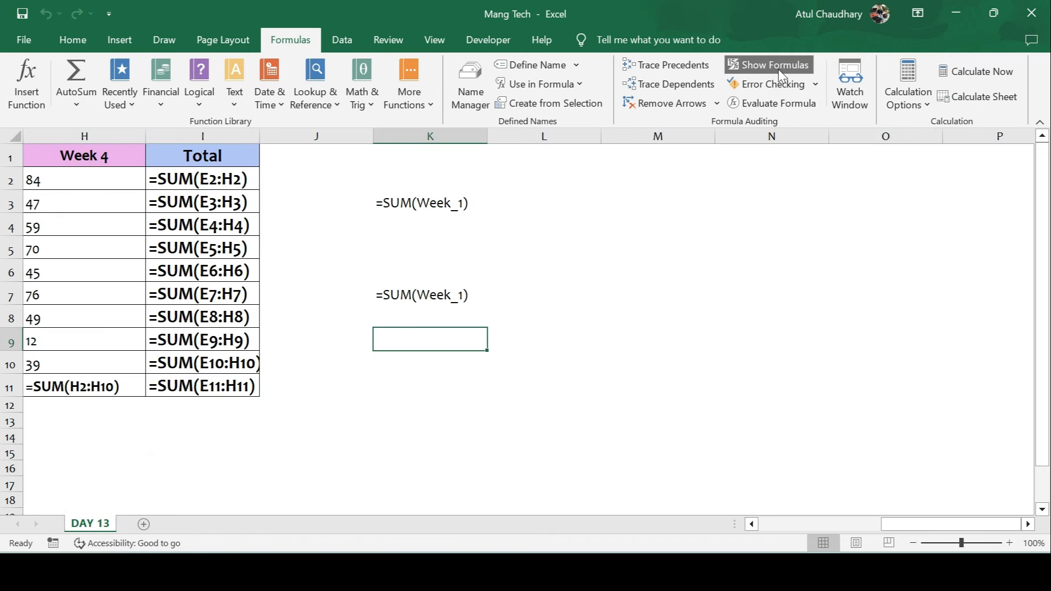
text(=SUM()
key(Left)
key(Left)
key(Left)
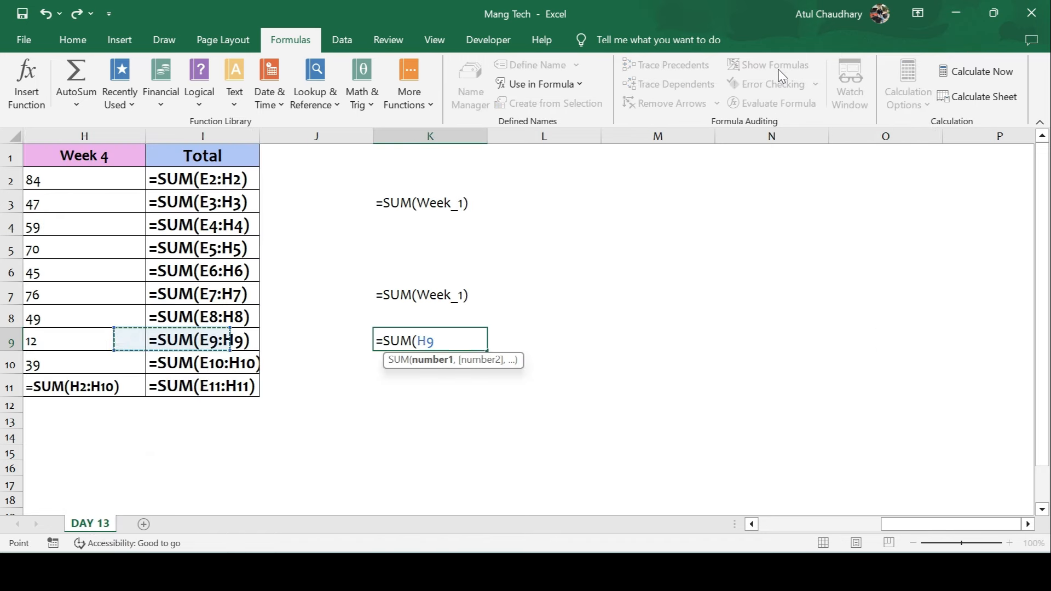
key(shift+Up)
key(shift+Down)
key(shift+Up)
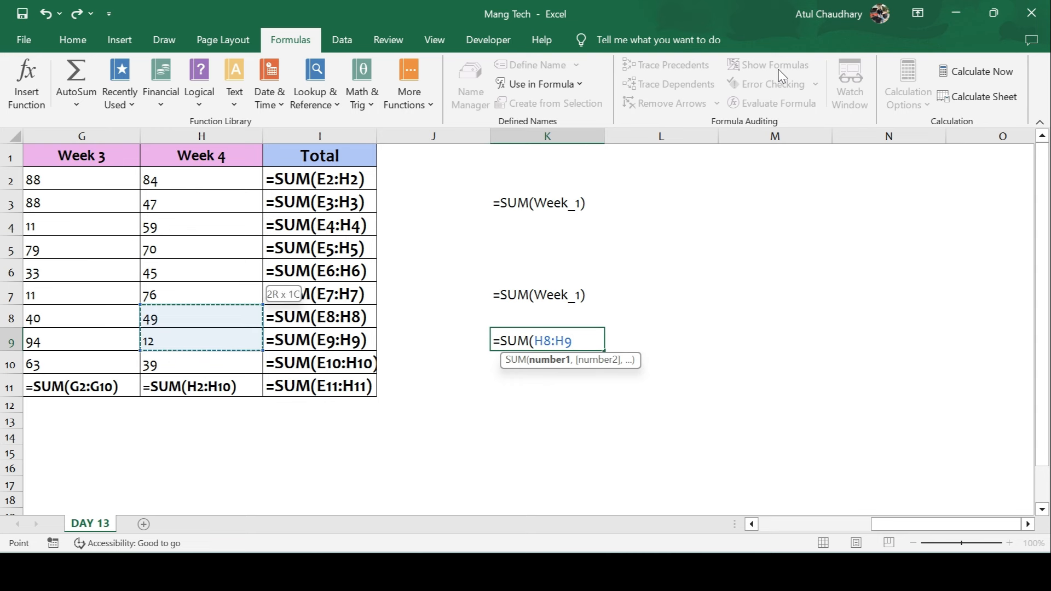
key(Return)
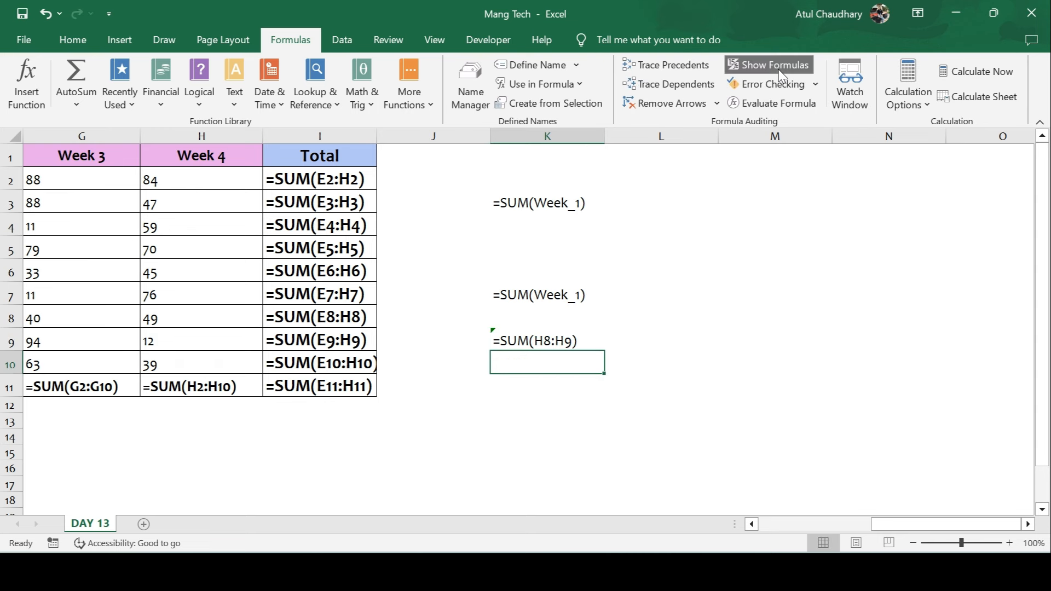
key(Up)
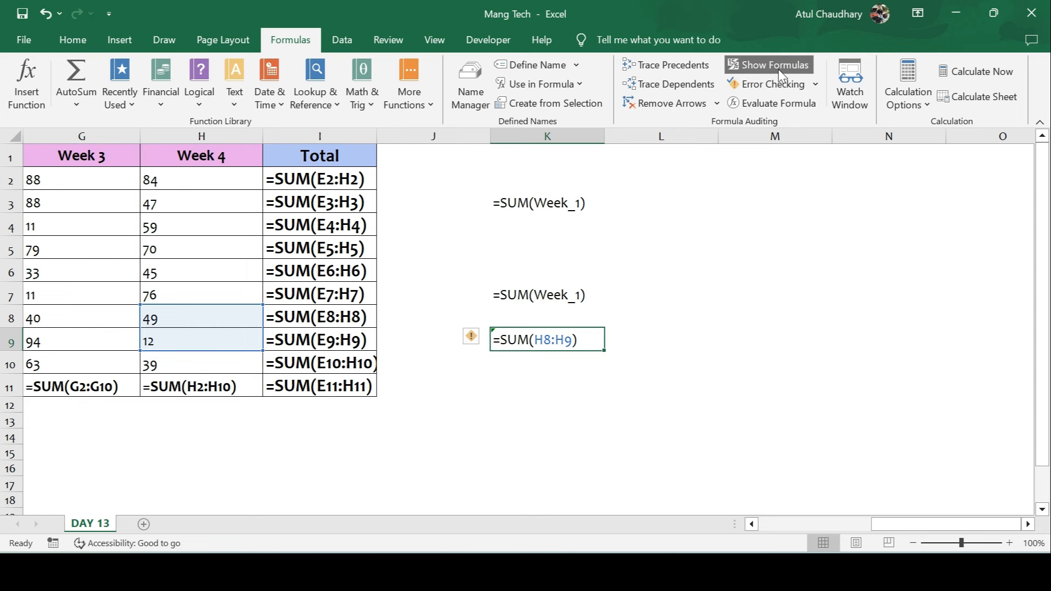
click(780, 72)
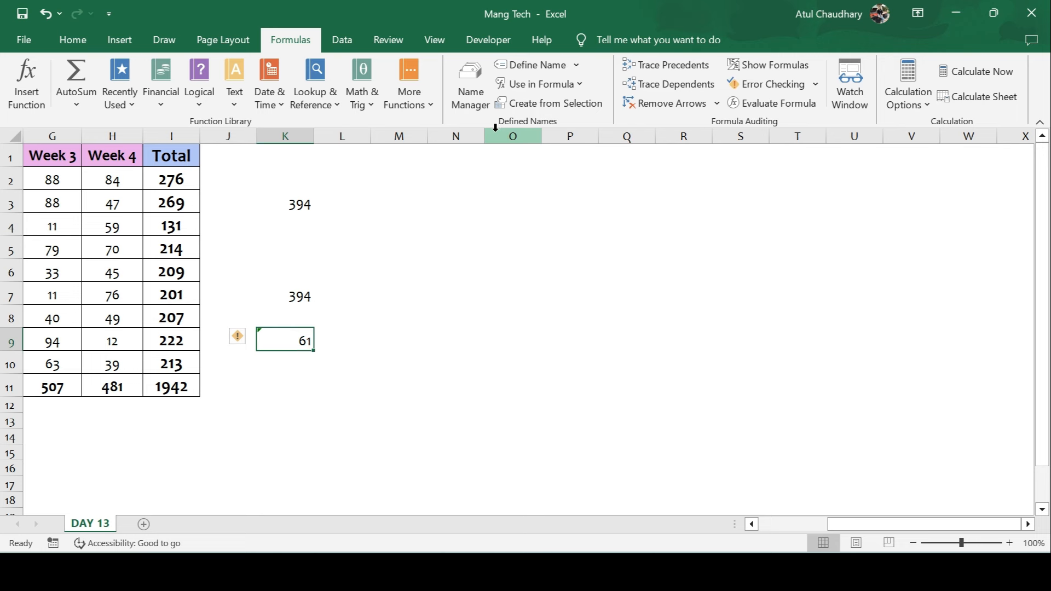
- Misspell the function in the total in I2 so the formula reads =SU(E2:H2)
click(212, 204)
key(Left)
key(Left)
key(Left)
key(Left)
key(Left)
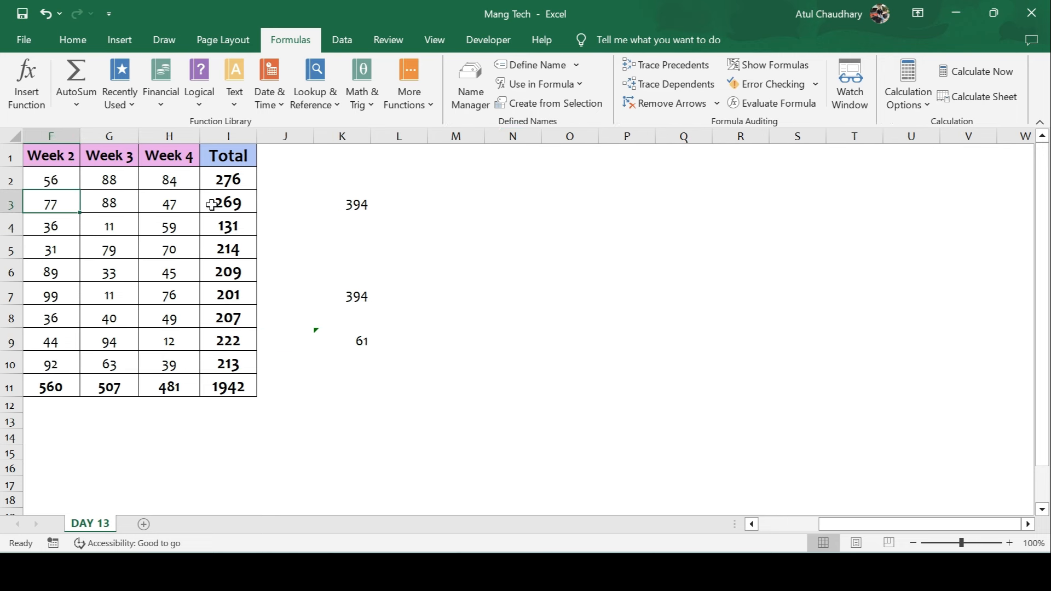
key(Right)
key(Right)
key(Right)
key(Right)
key(Up)
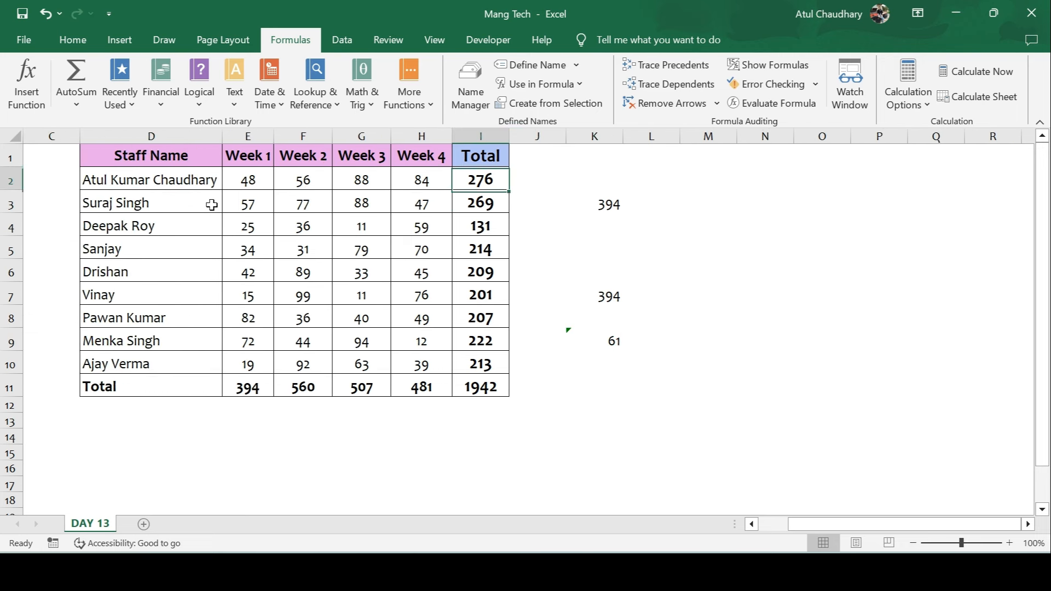
key(F2)
key(Left)
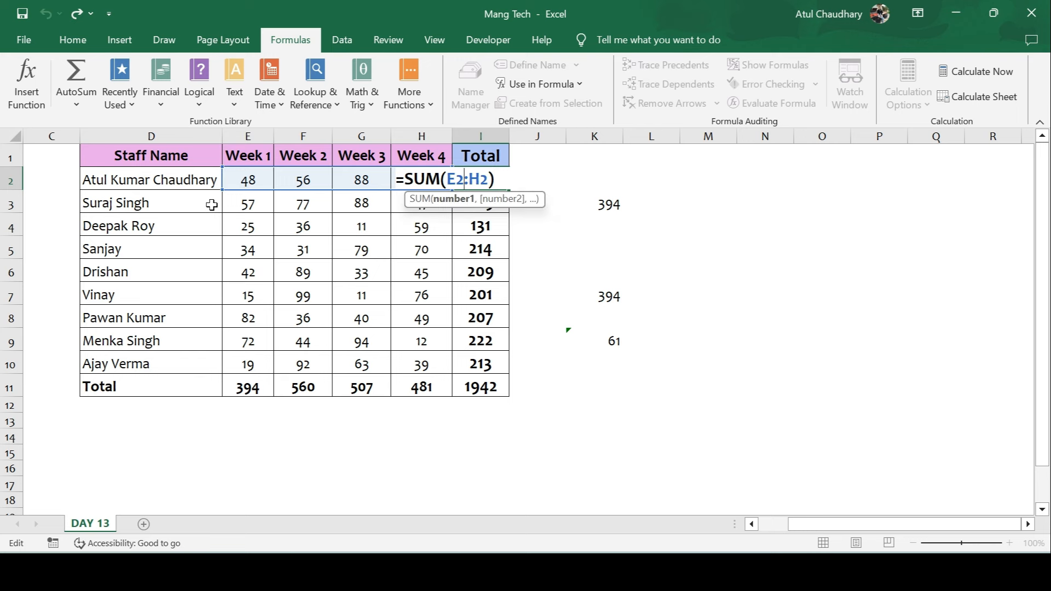
key(Left)
key(Left)
key(Left)
key(Left)
key(Left)
key(Left)
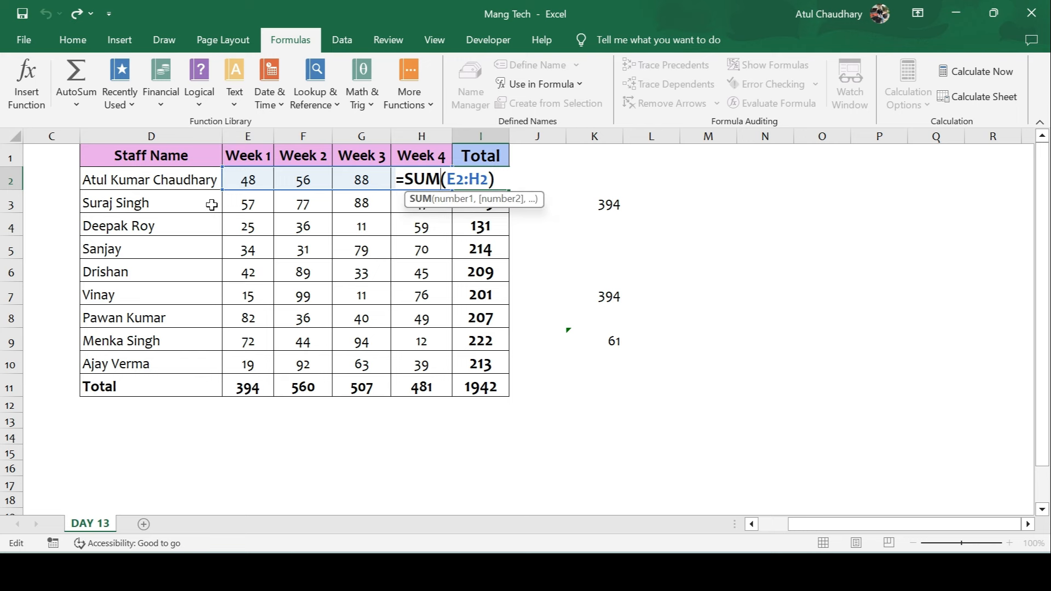
key(BackSpace)
key(Return)
- Run error checking on the sheet and update the K9 formula to include the adjacent cells
key(Up)
key(Right)
key(Right)
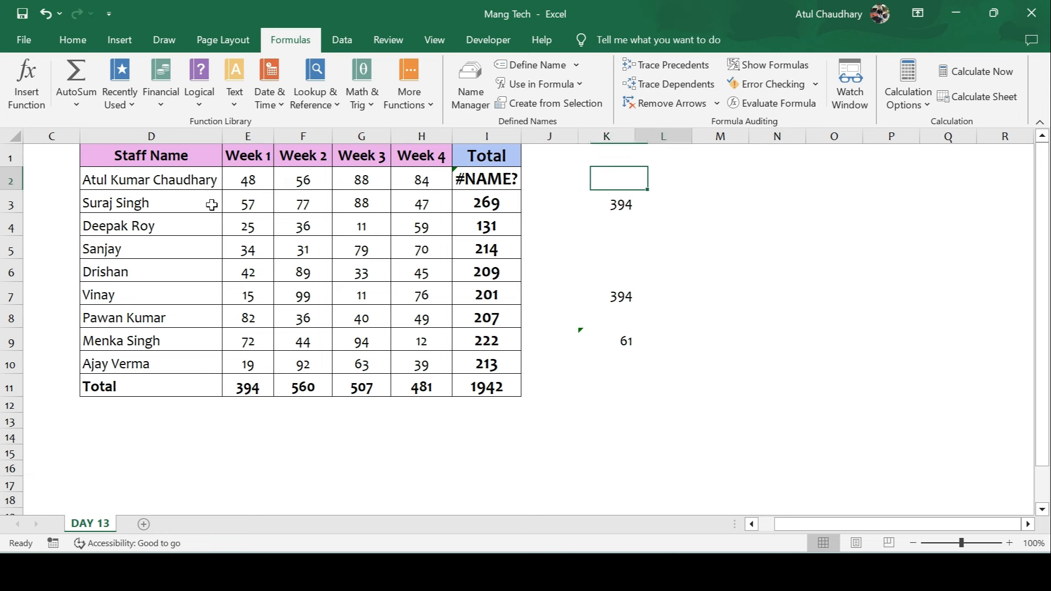
click(772, 84)
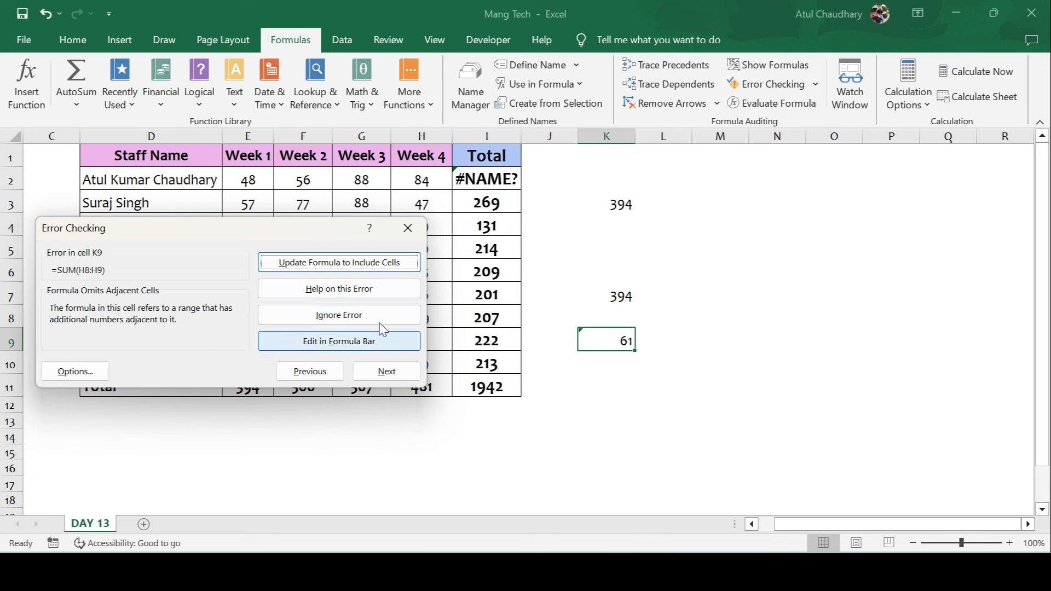
click(351, 264)
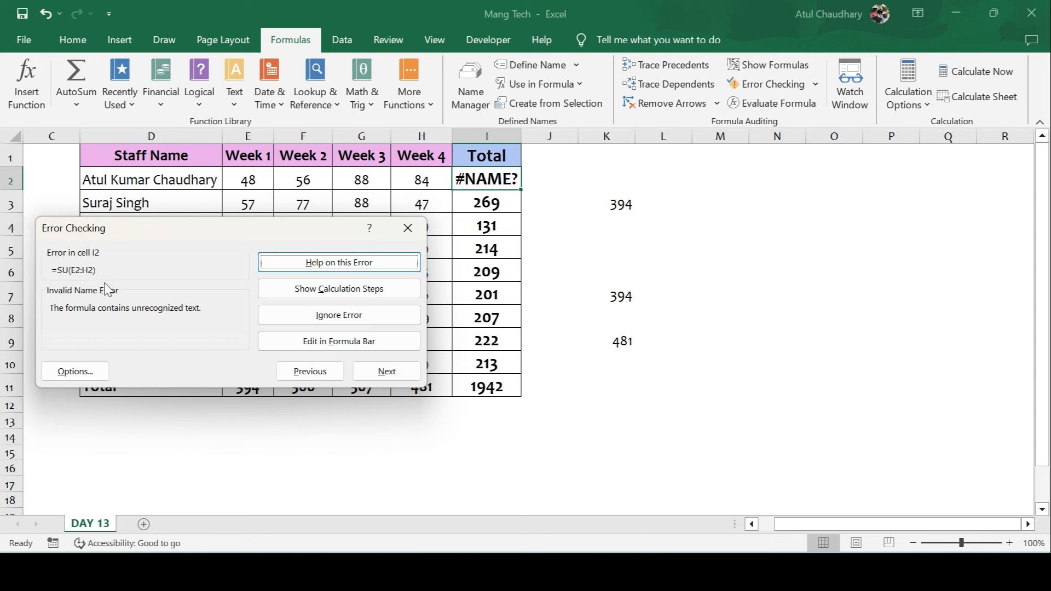
- Show the calculation steps for the error in I2, evaluate the formula, and leave error checking
click(344, 296)
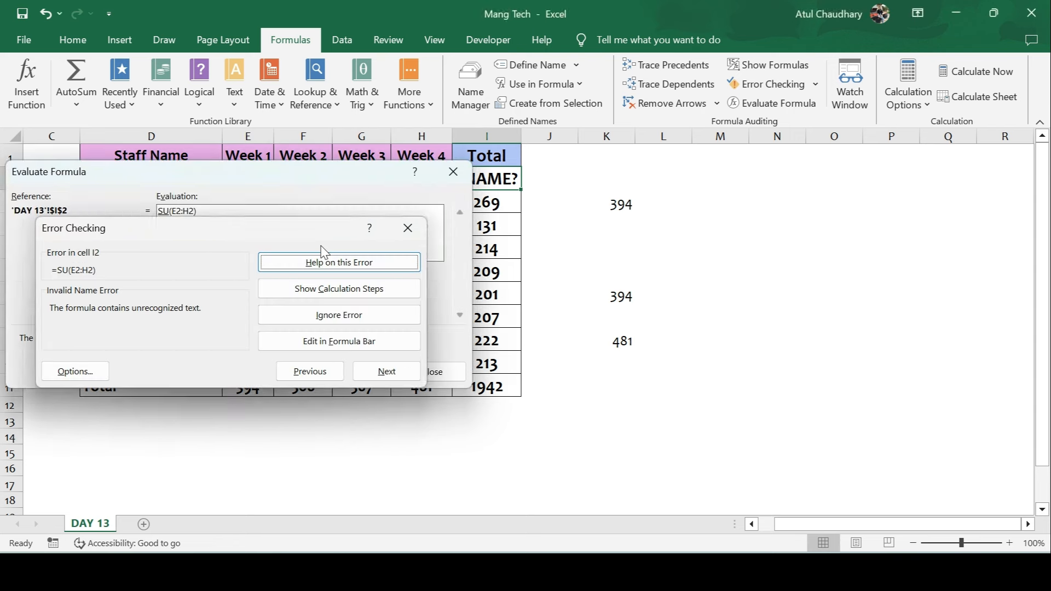
click(331, 296)
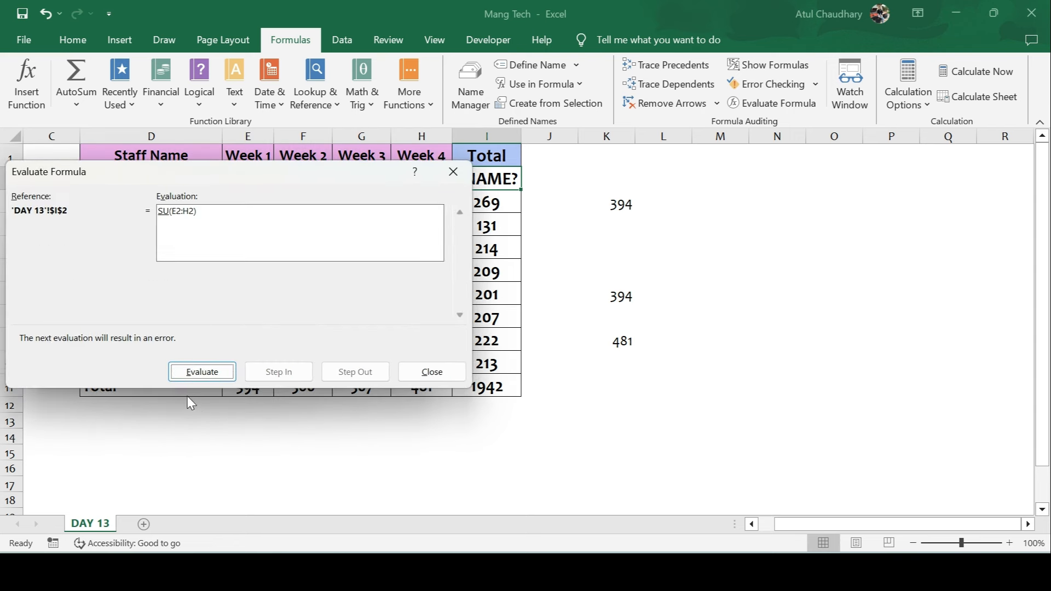
click(188, 376)
click(189, 377)
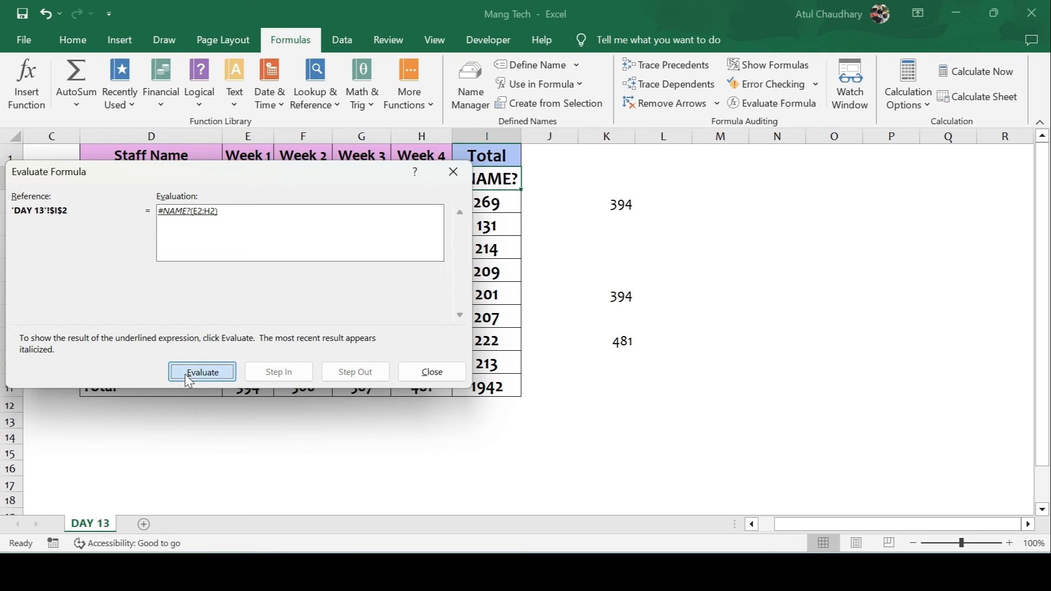
click(188, 375)
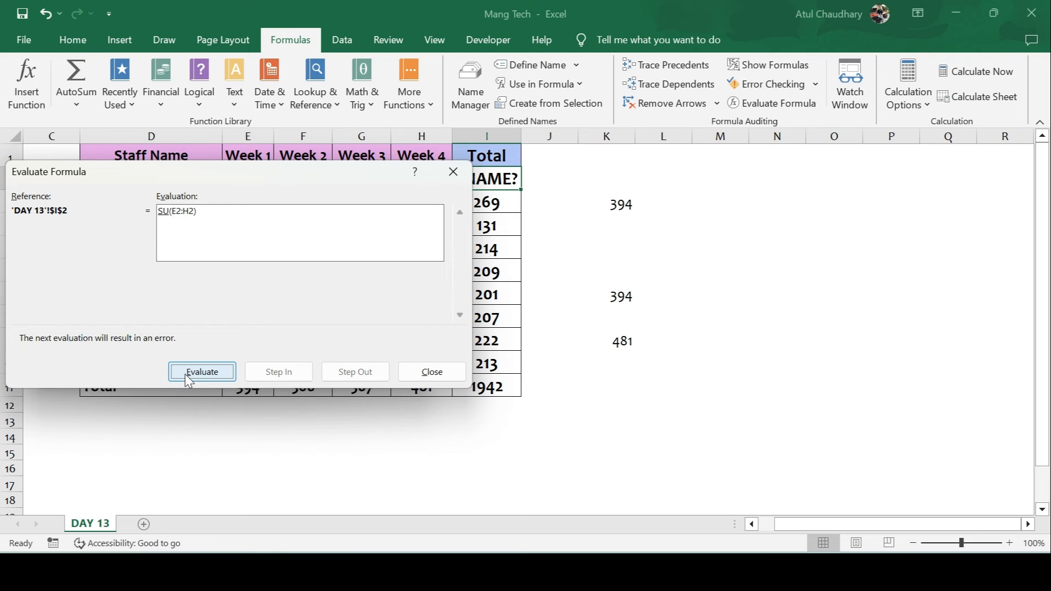
key(Escape)
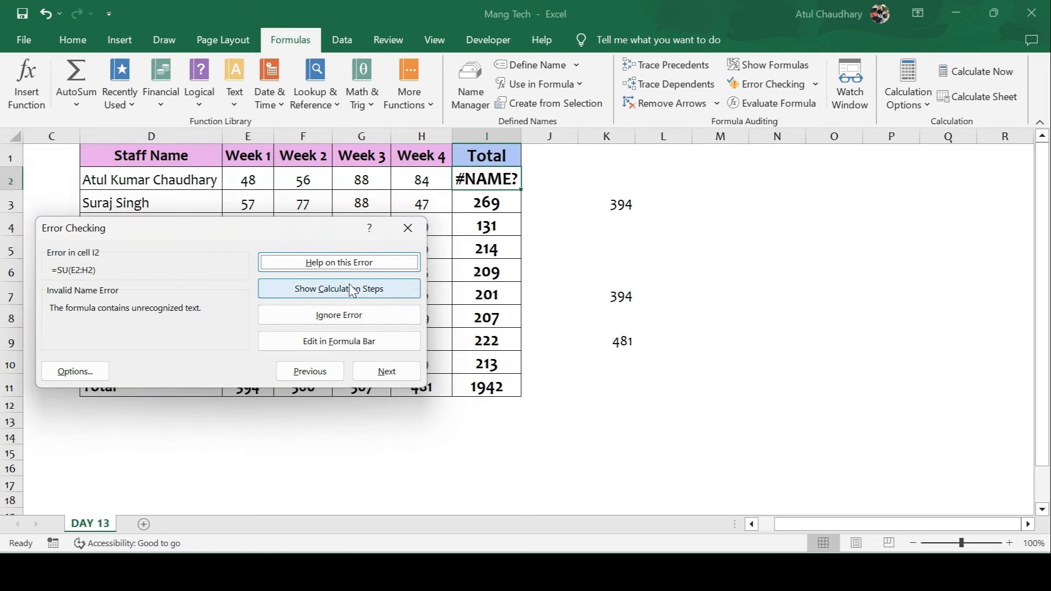
click(339, 341)
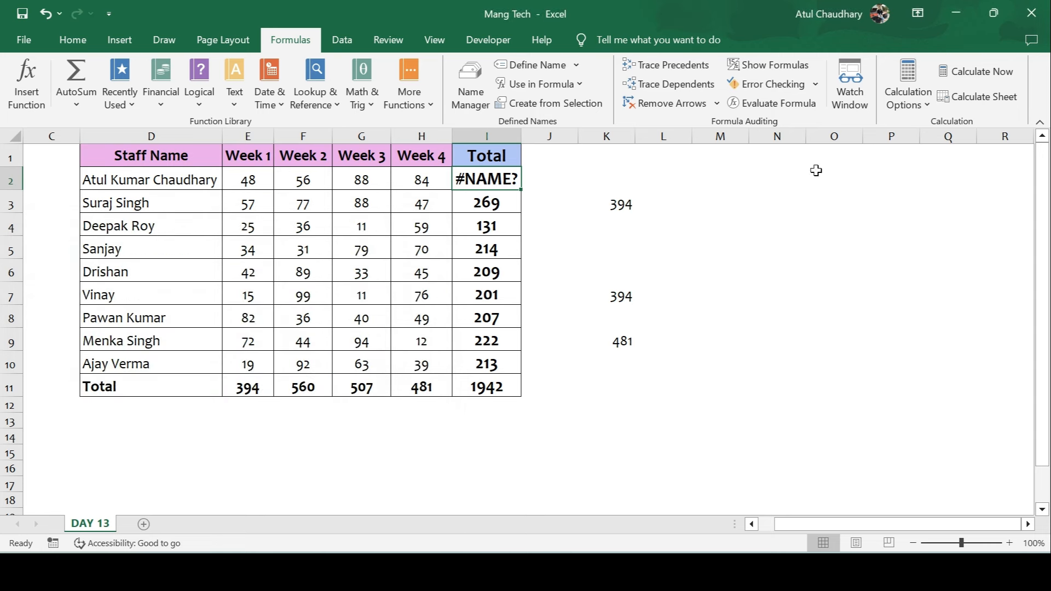
- Trace the error in I2 to its source cells, and remove the tracer arrows
click(815, 84)
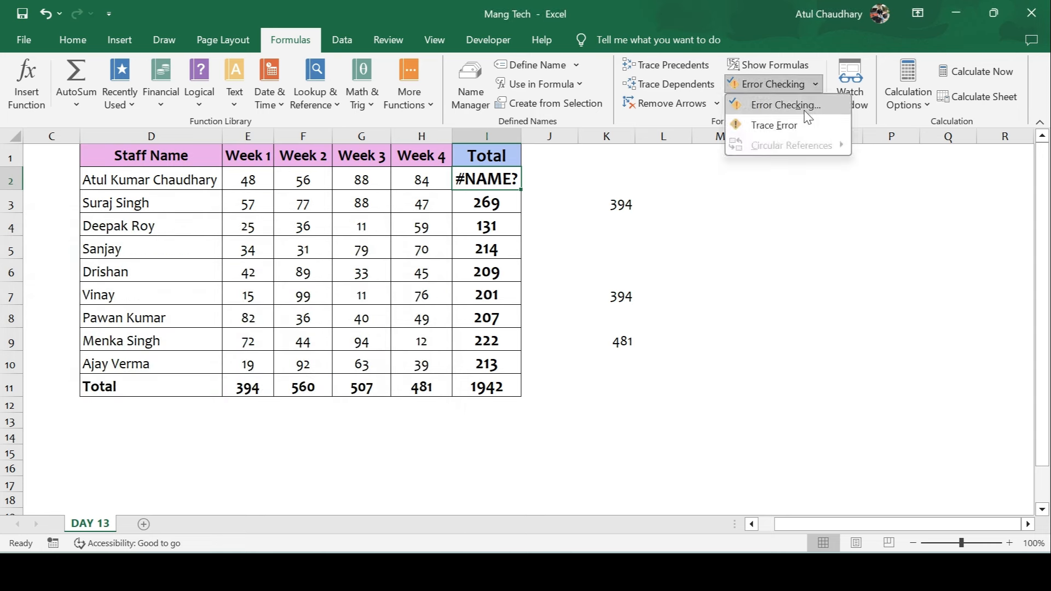
click(790, 131)
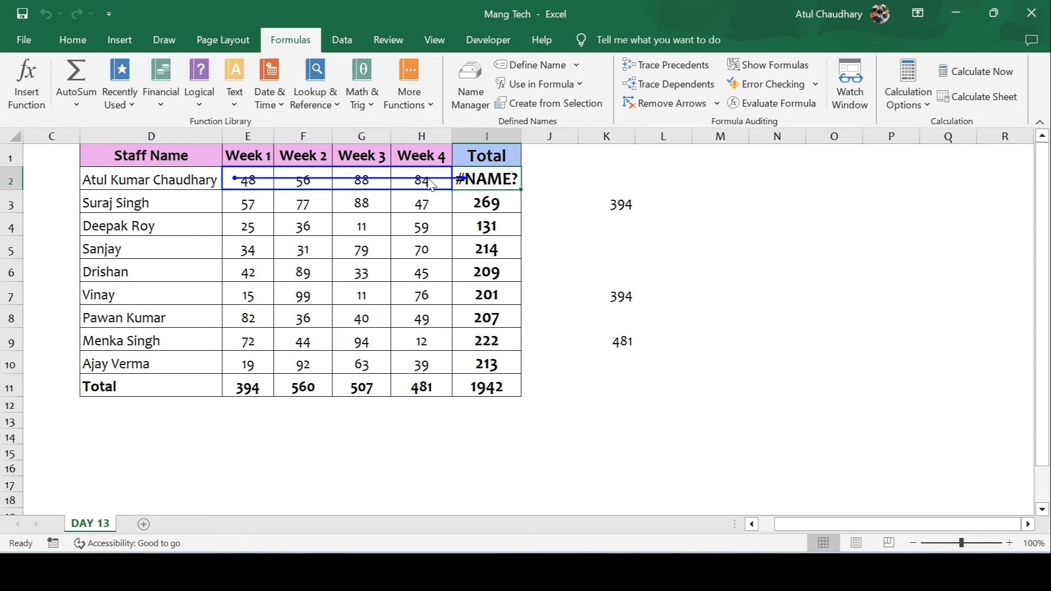
click(815, 85)
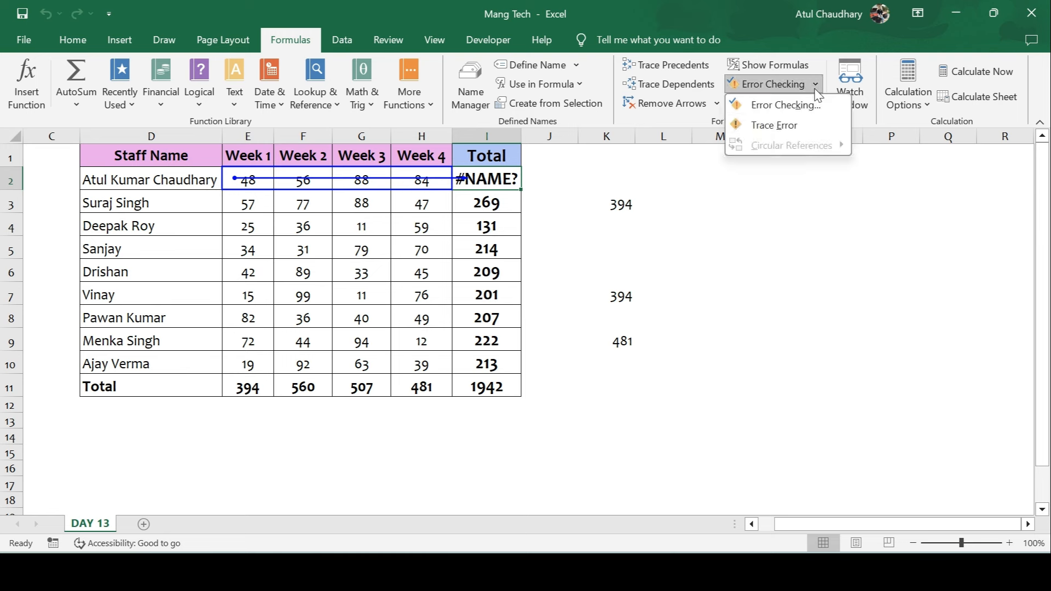
click(690, 160)
click(681, 105)
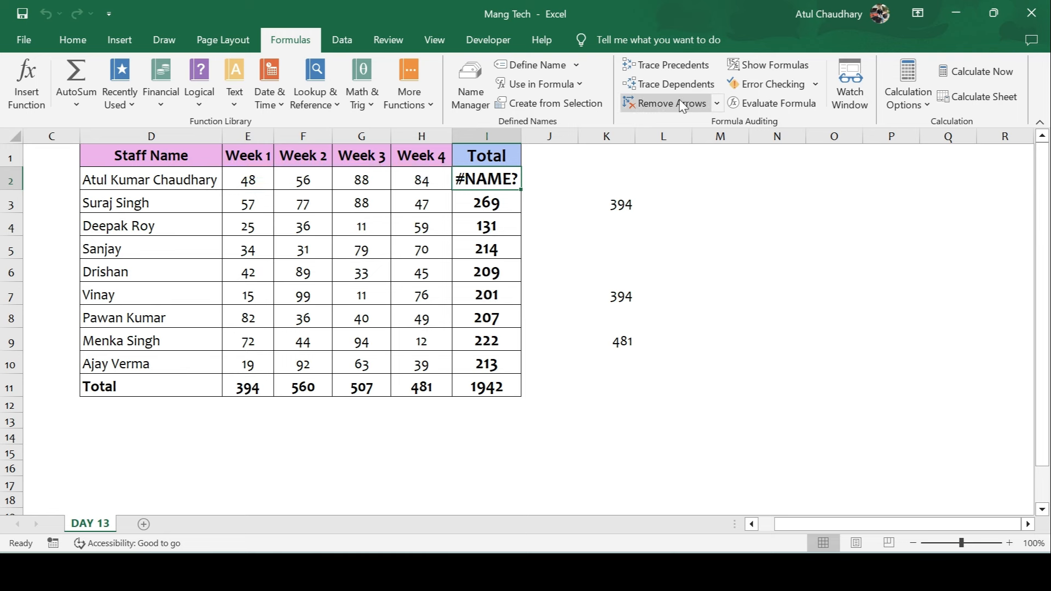
- Evaluate the I2 formula step by step, restart the evaluation, and close it
click(799, 105)
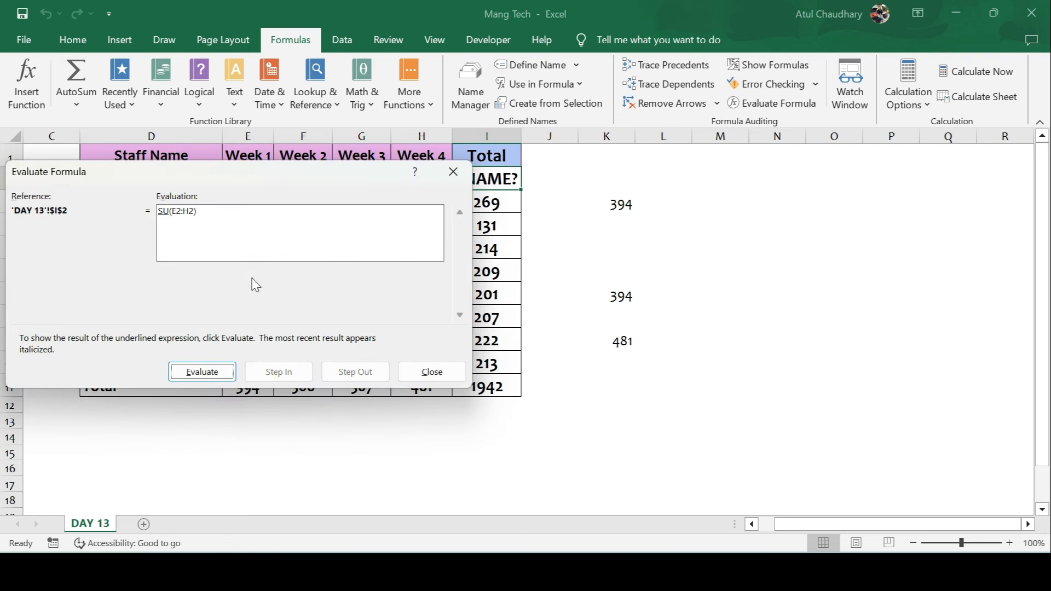
click(207, 373)
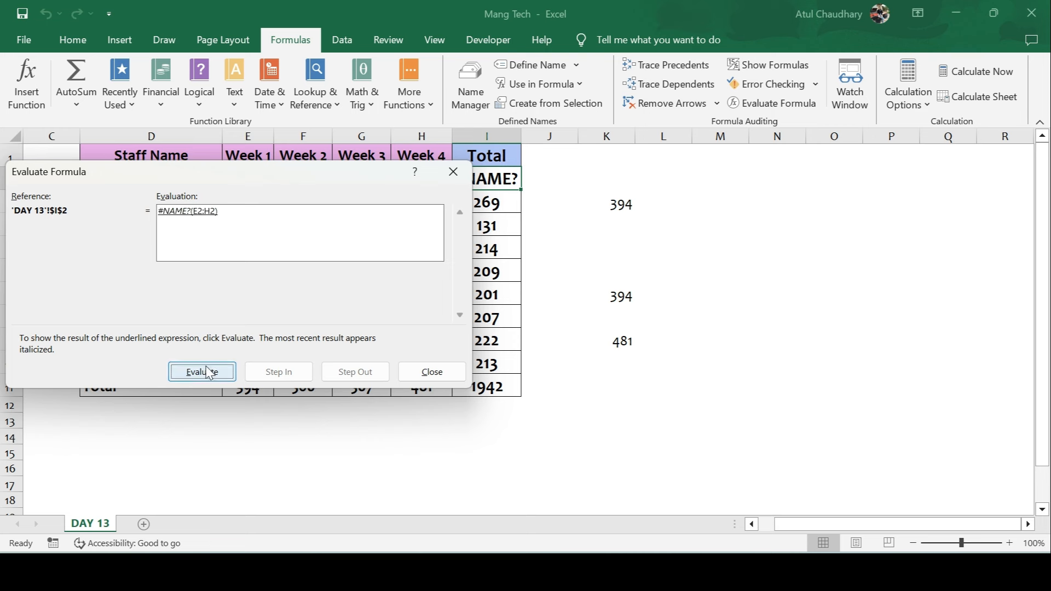
click(207, 372)
click(208, 372)
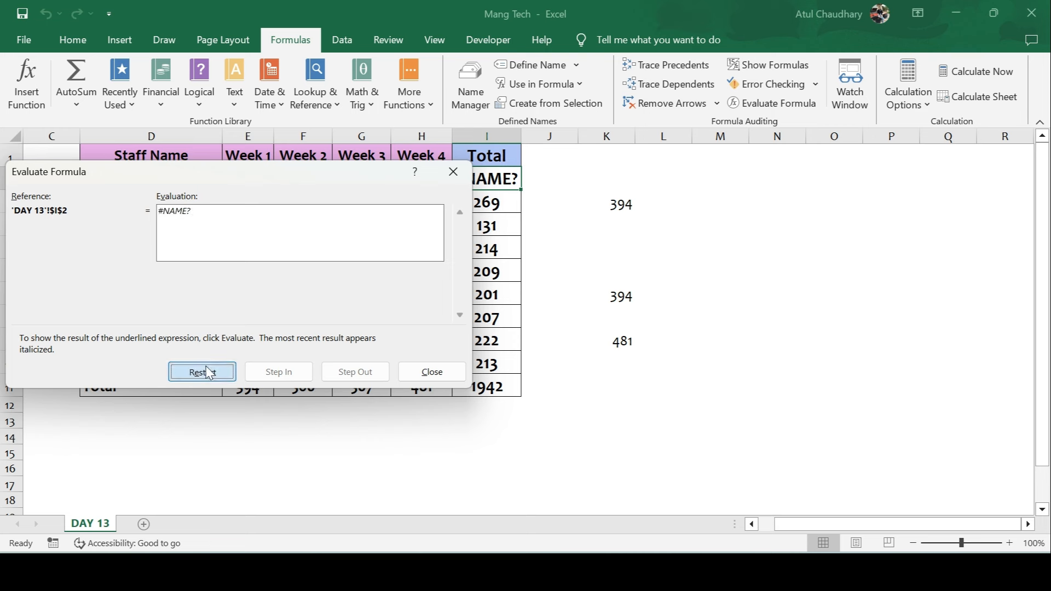
click(208, 372)
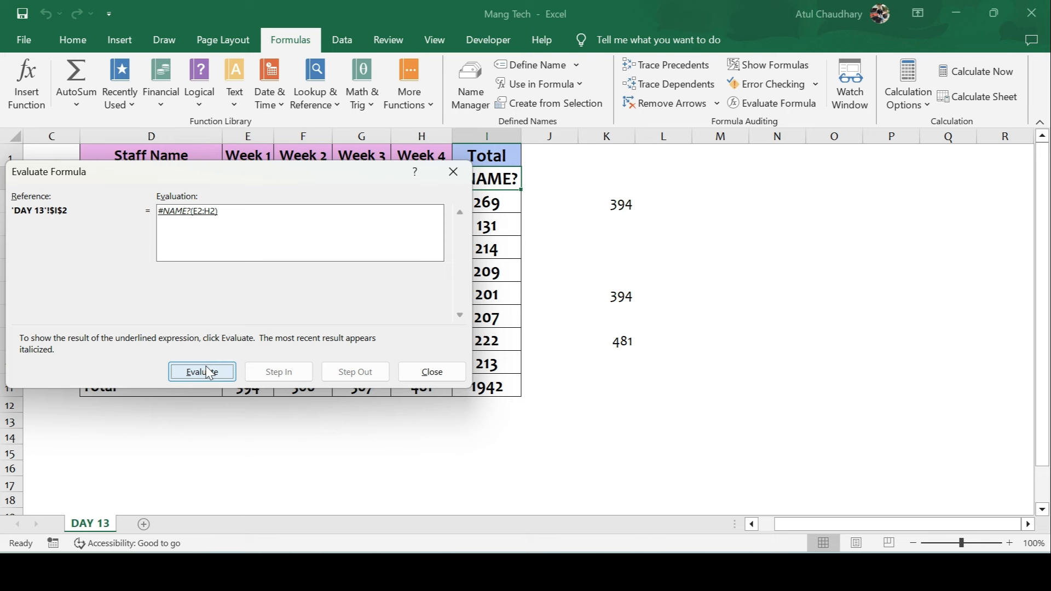
key(Escape)
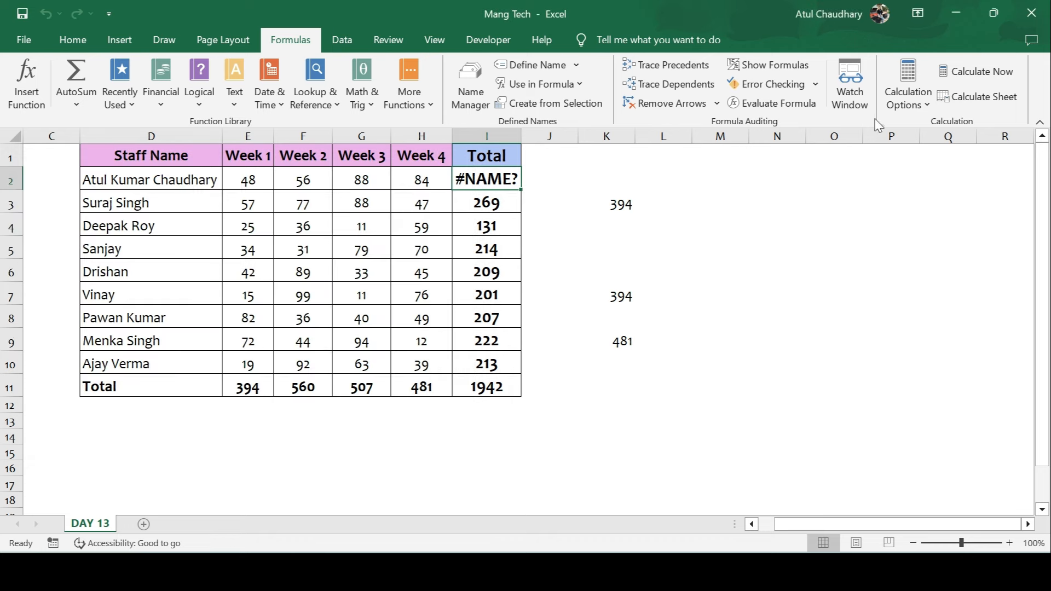
- Repair the total in I2 by copying the formula from I3 into it
click(851, 98)
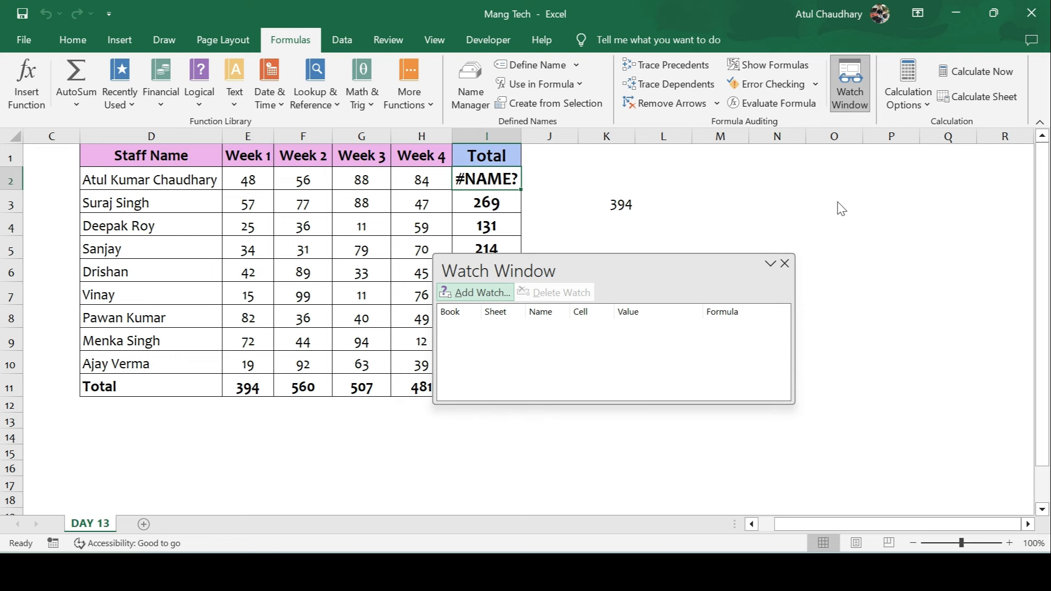
click(785, 264)
key(Down)
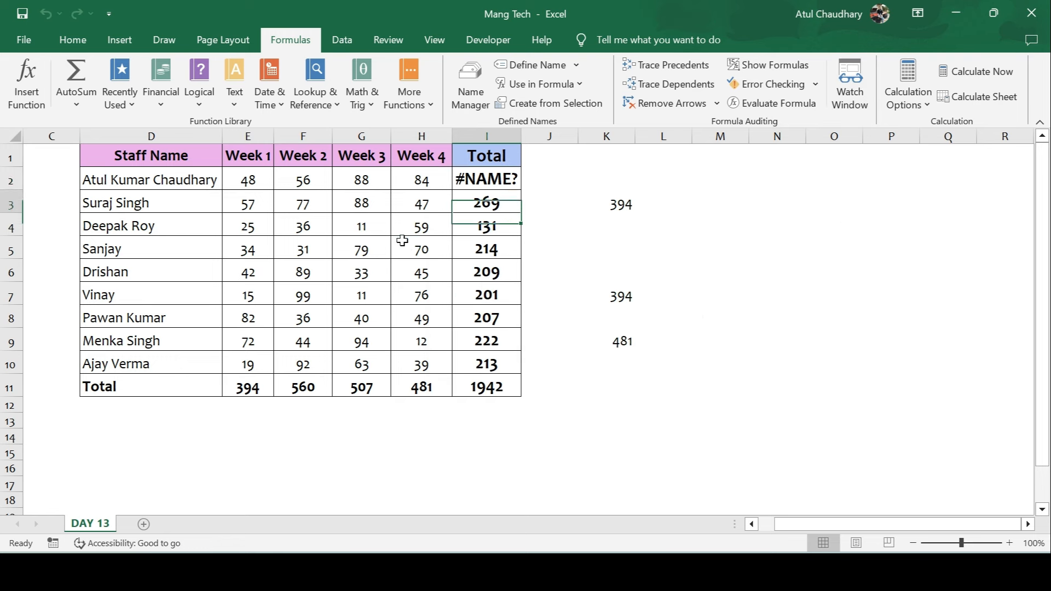
key(ctrl+c)
key(Up)
key(ctrl+v)
- Select the whole table D1:I11 and add its cells to the Watch Window
key(Up)
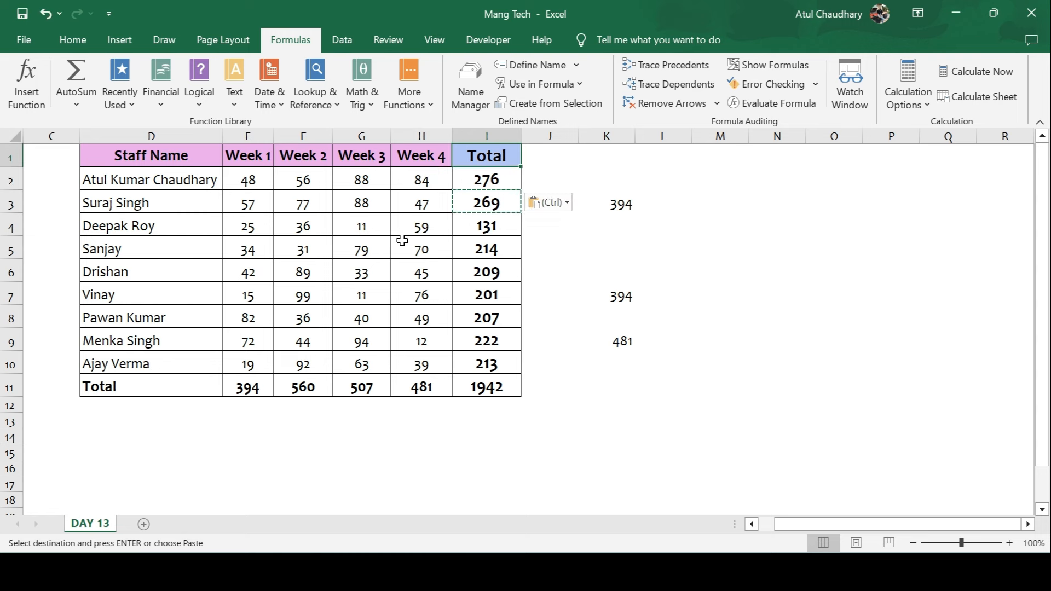
key(ctrl+shift+Left)
key(ctrl+shift+Down)
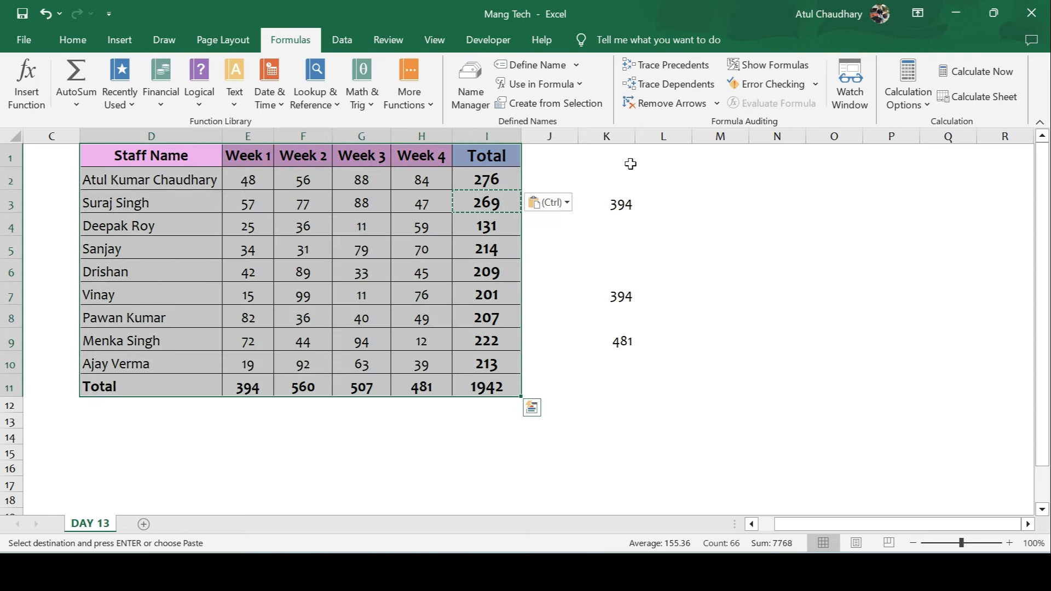
click(843, 92)
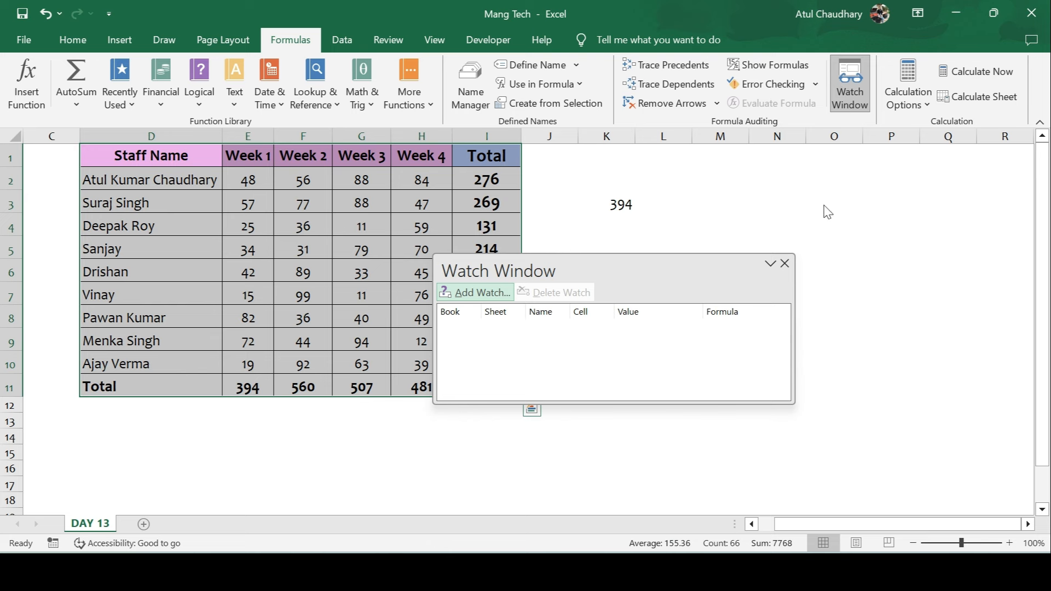
click(506, 297)
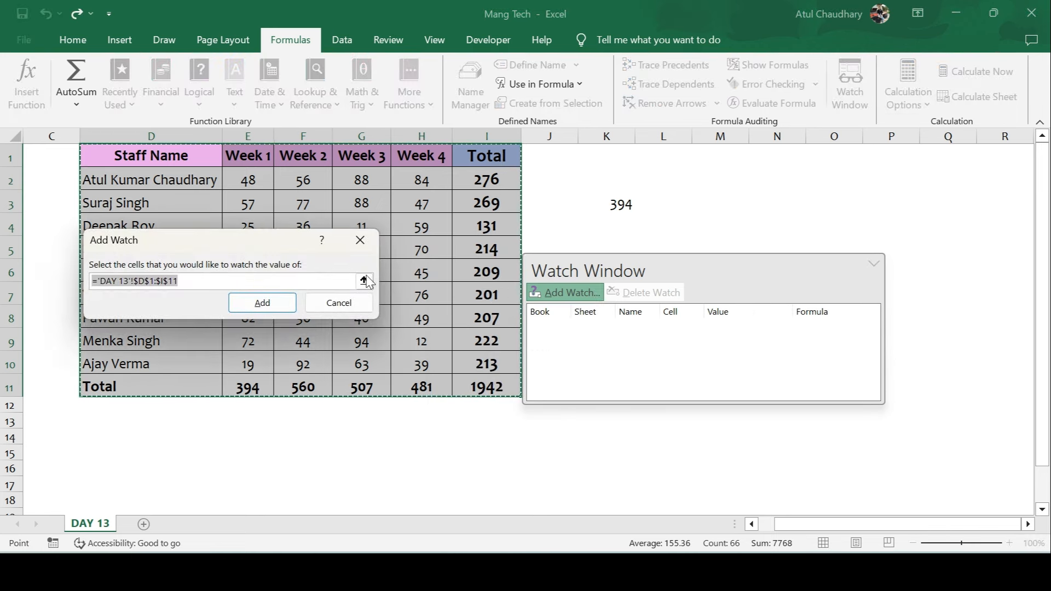
click(274, 305)
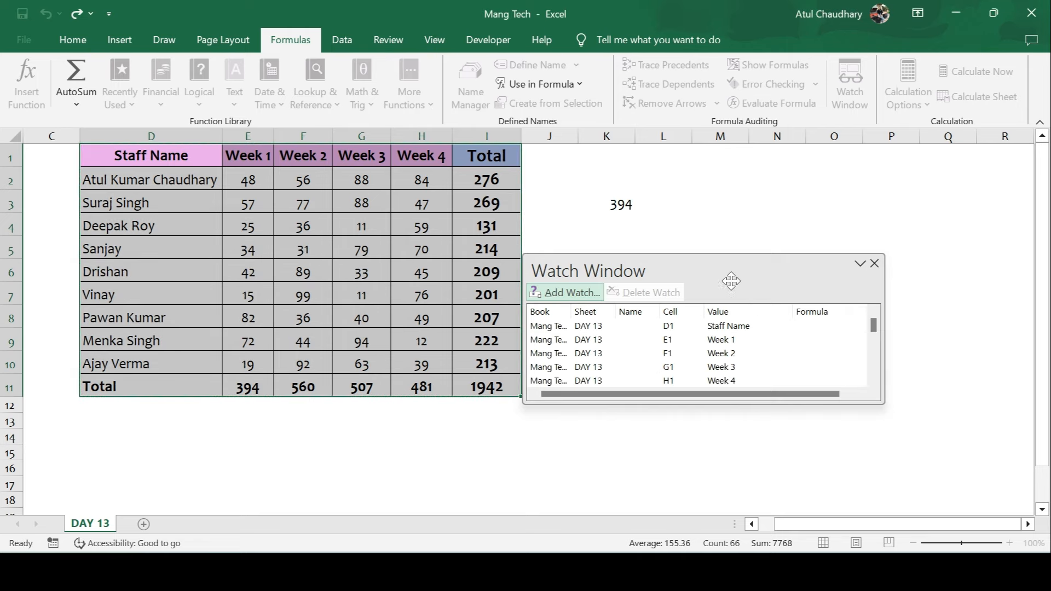
- Move the Watch Window over the table, enlarge it to review the watched cells, and close it
drag(715, 256, 478, 170)
drag(650, 307, 673, 456)
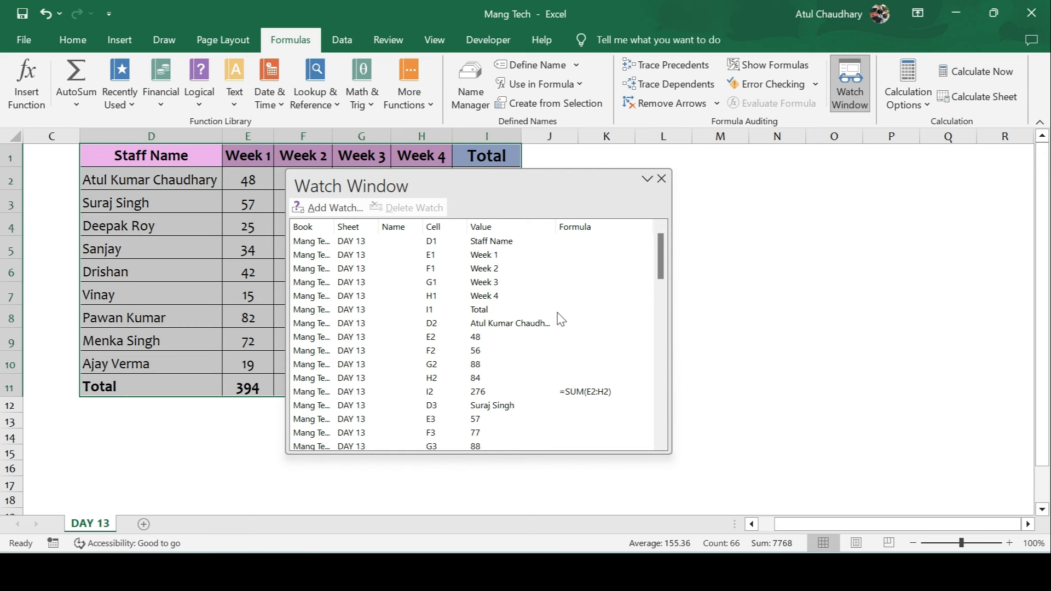
click(662, 179)
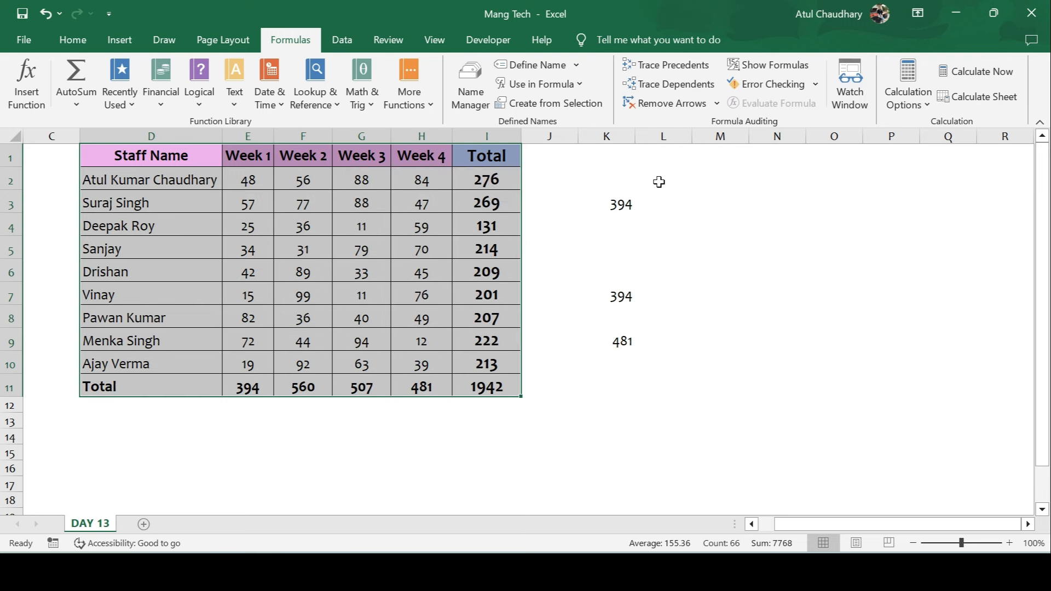
- Set the workbook's calculation mode to Manual
click(930, 107)
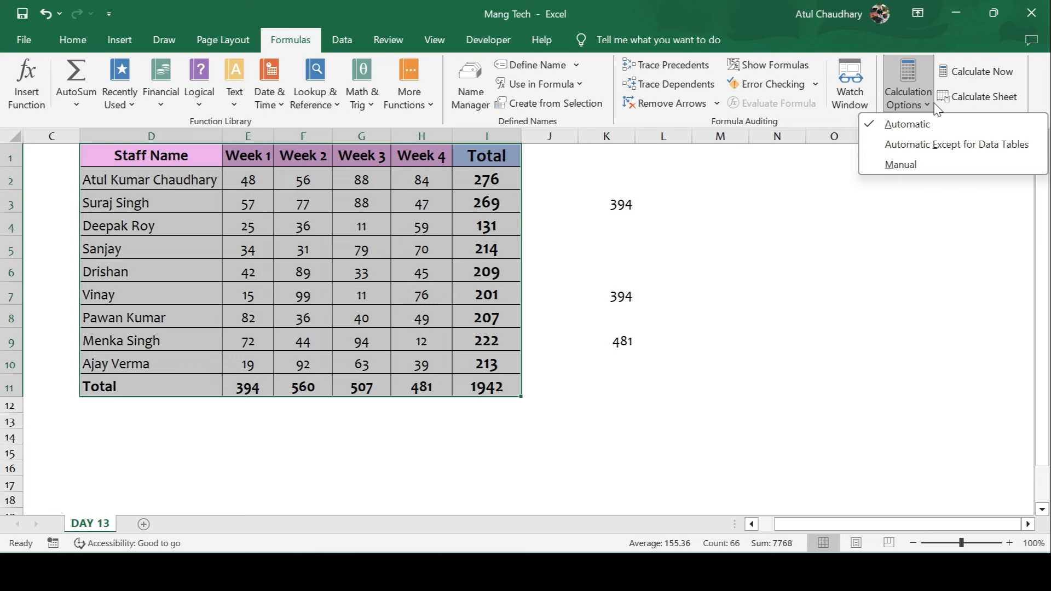
click(697, 203)
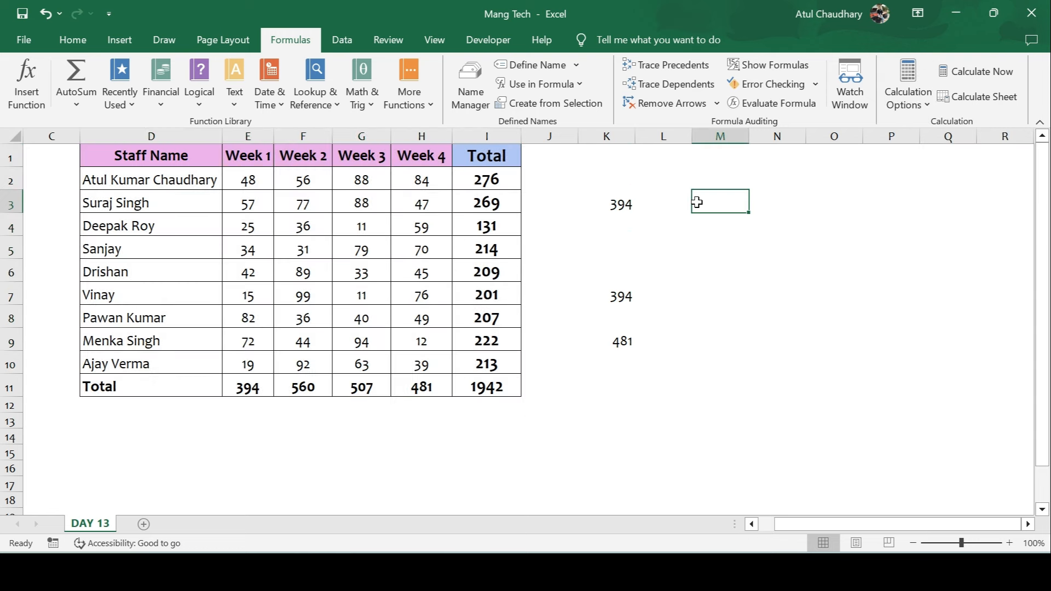
click(910, 98)
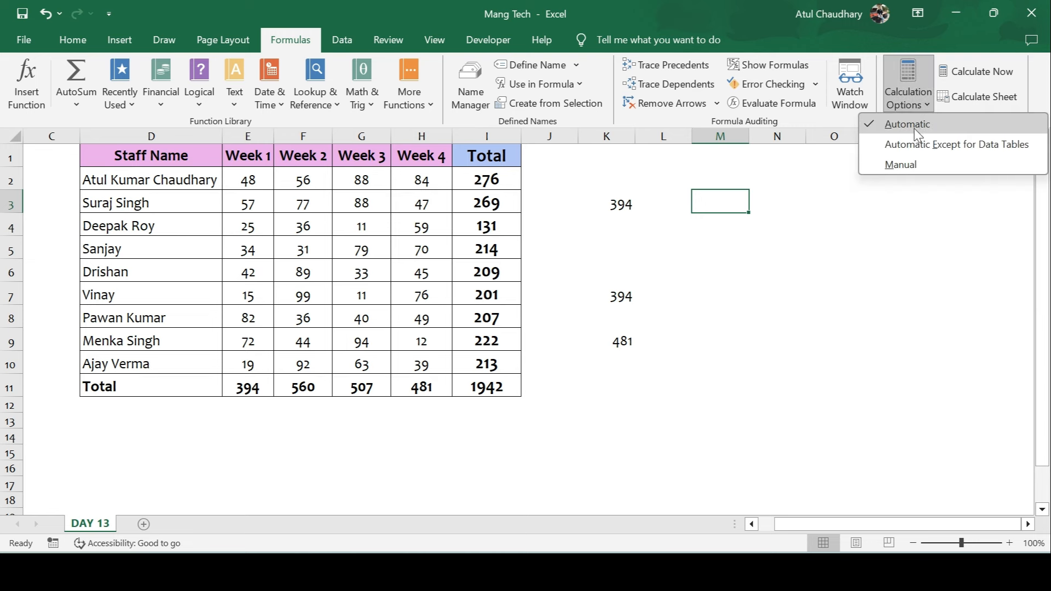
click(901, 165)
- Enter 987876 as the Week 3 value in G3 and move to the row's total in I3
click(480, 198)
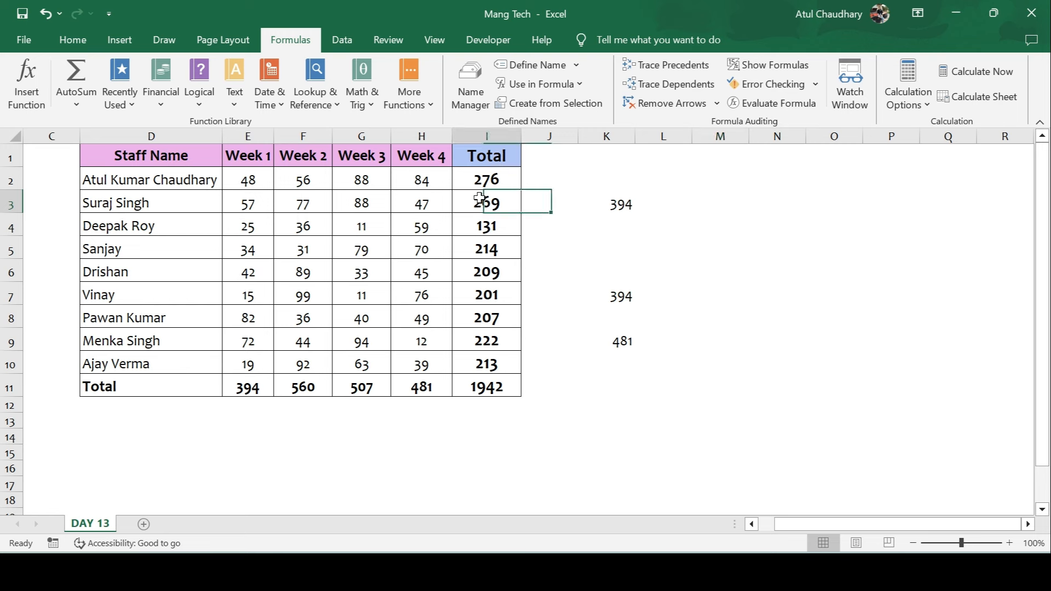
key(Left)
key(Left)
text(987)
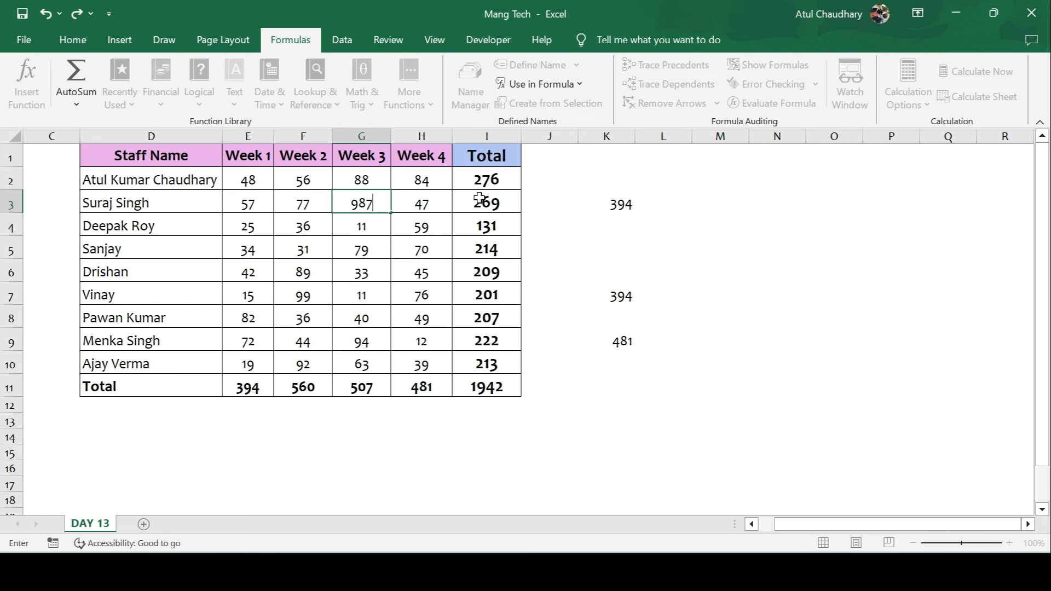
text(876)
key(Right)
key(Right)
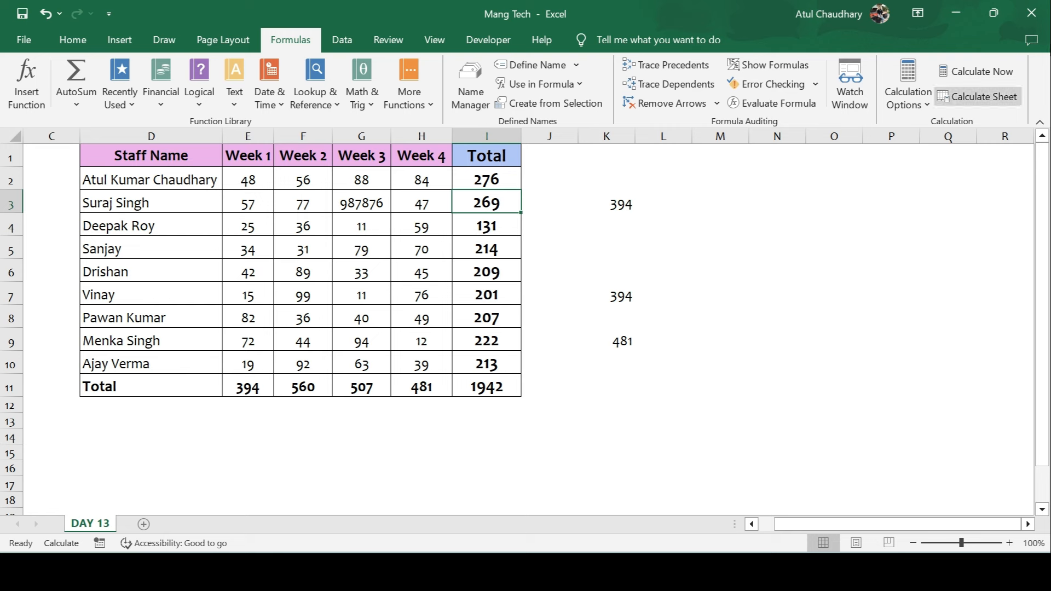
- Check the active calculation mode, and recalculate the total in I3 alone by re-entering its existing formula
click(907, 102)
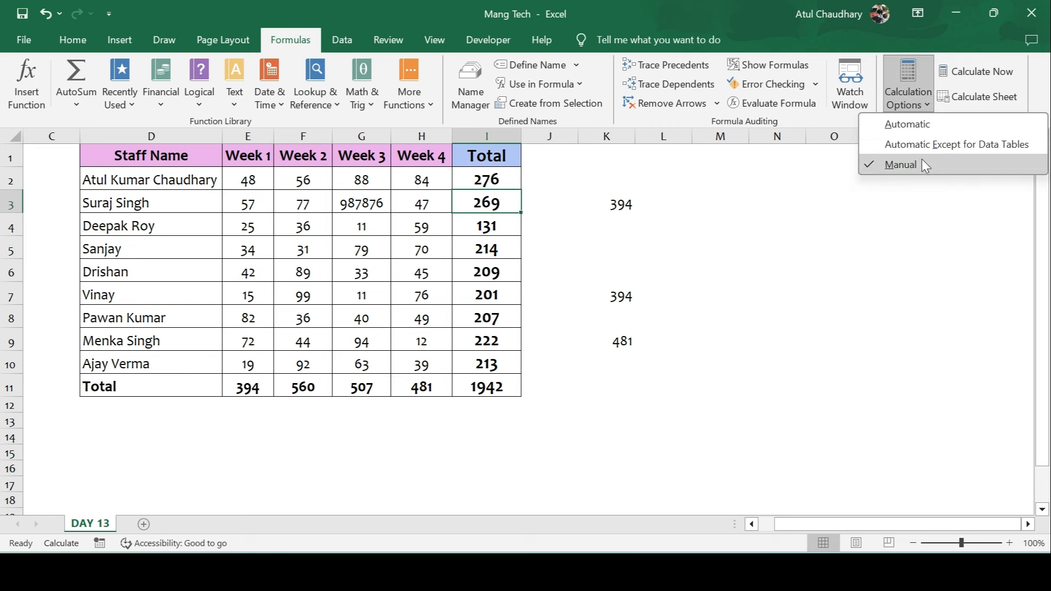
click(480, 207)
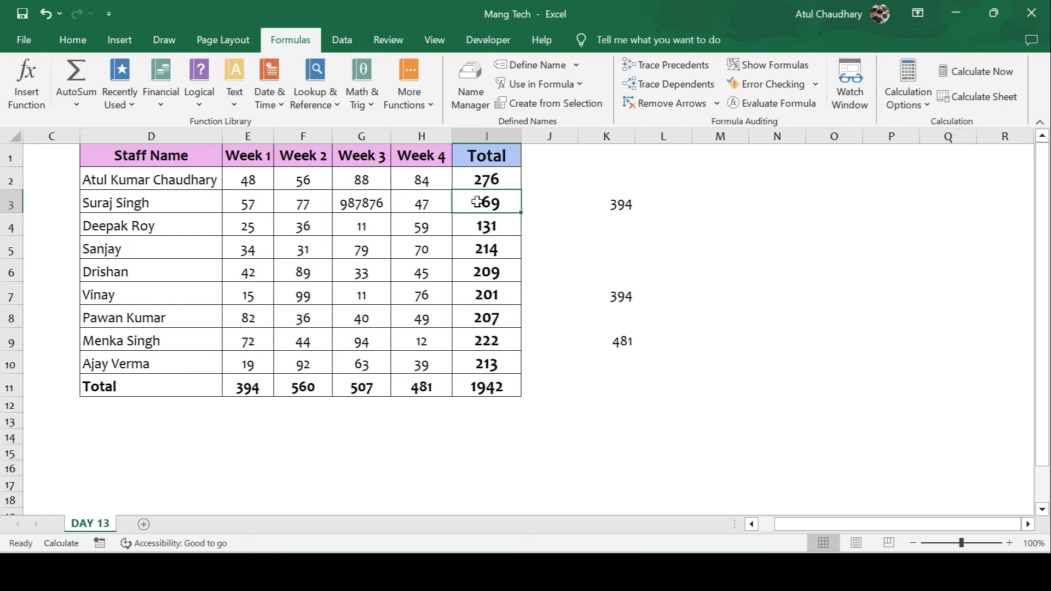
double_click(479, 204)
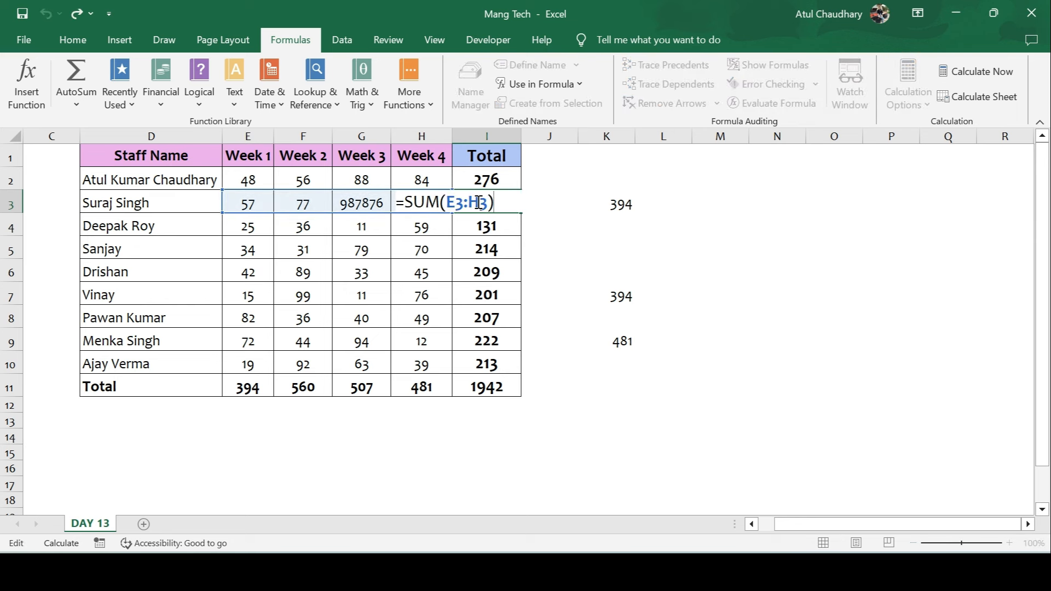
key(ctrl+Return)
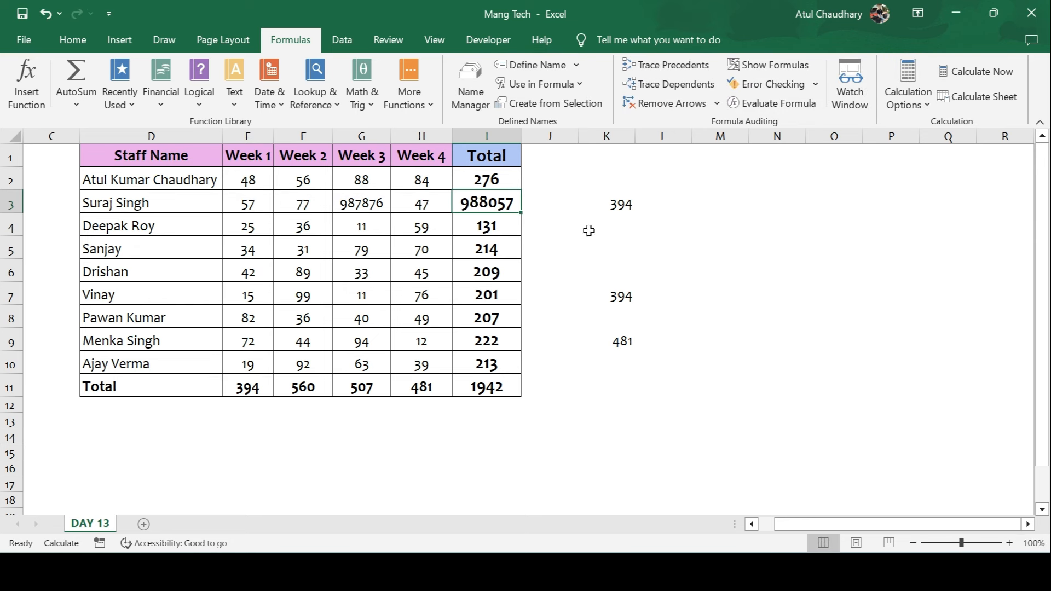
- Set the calculation mode to Automatic and enter 10 as the Week 3 value in G3
click(907, 98)
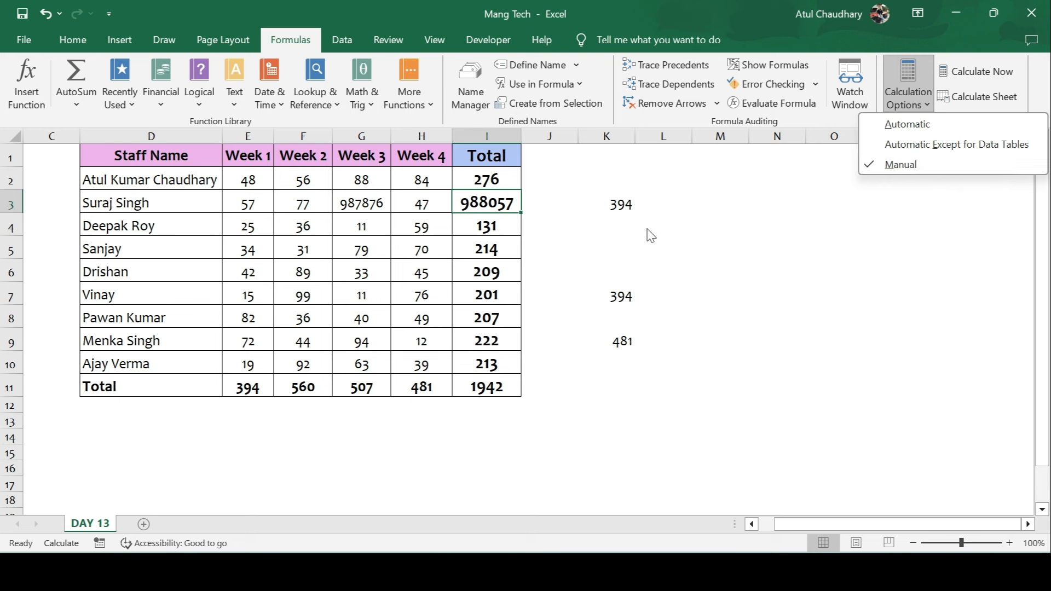
click(928, 122)
click(367, 206)
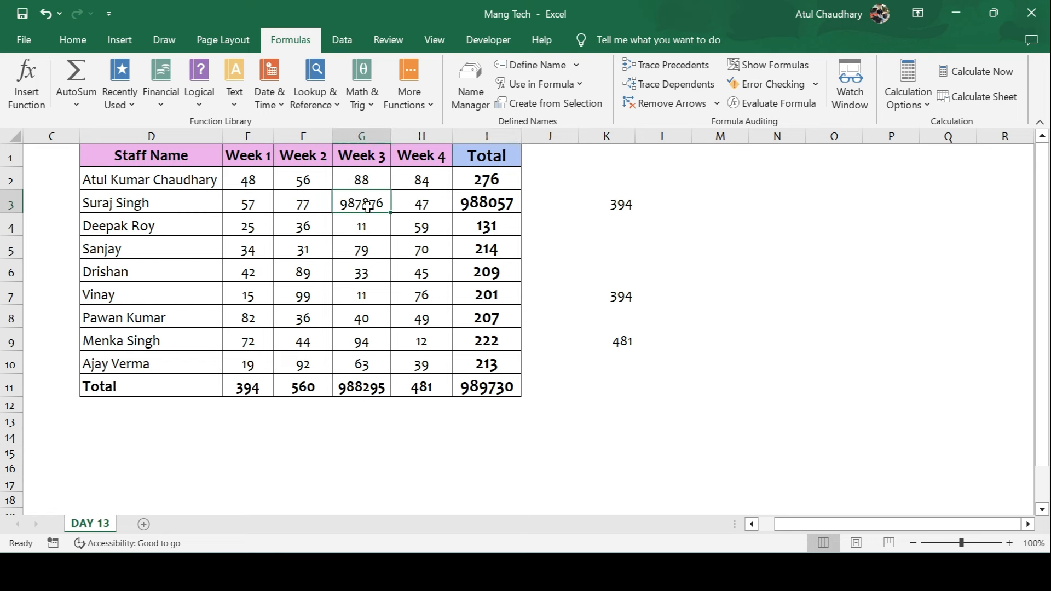
text(10)
key(Return)
key(Up)
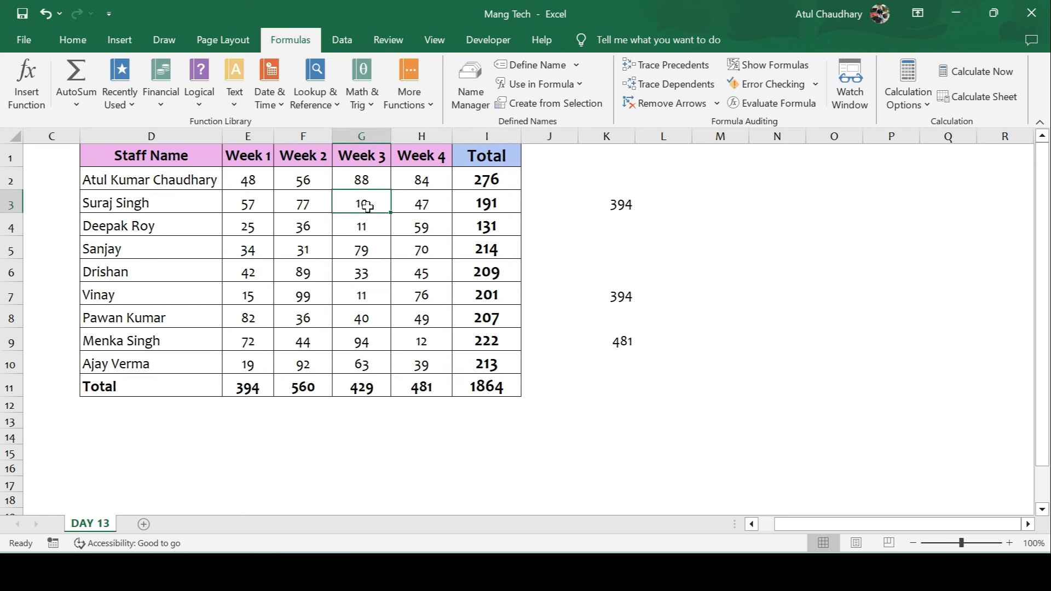
key(Right)
- Select the empty cell N4 and review the calculation modes without changing the setting
click(802, 222)
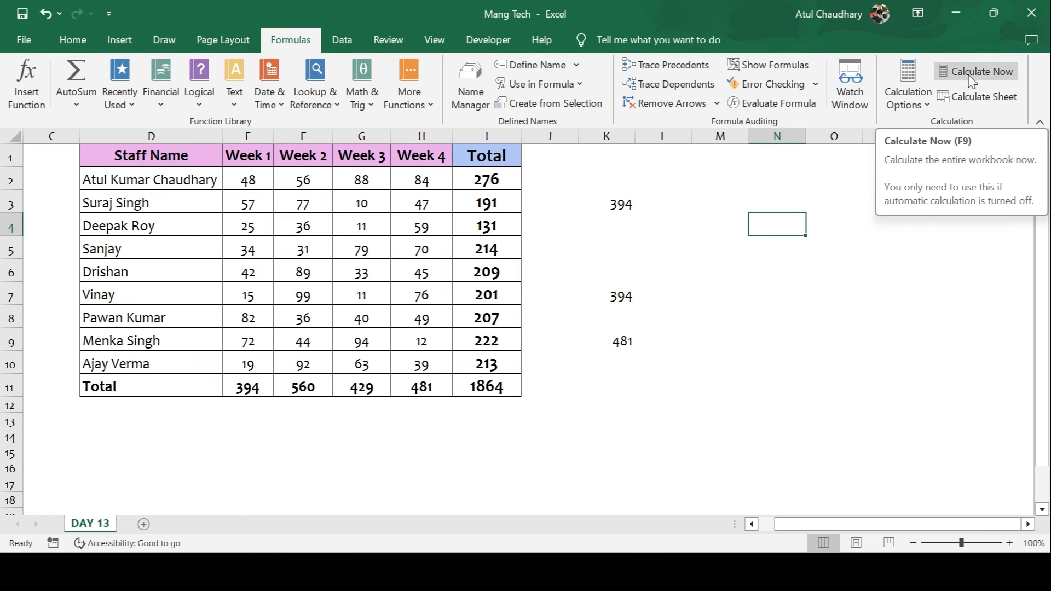
click(900, 104)
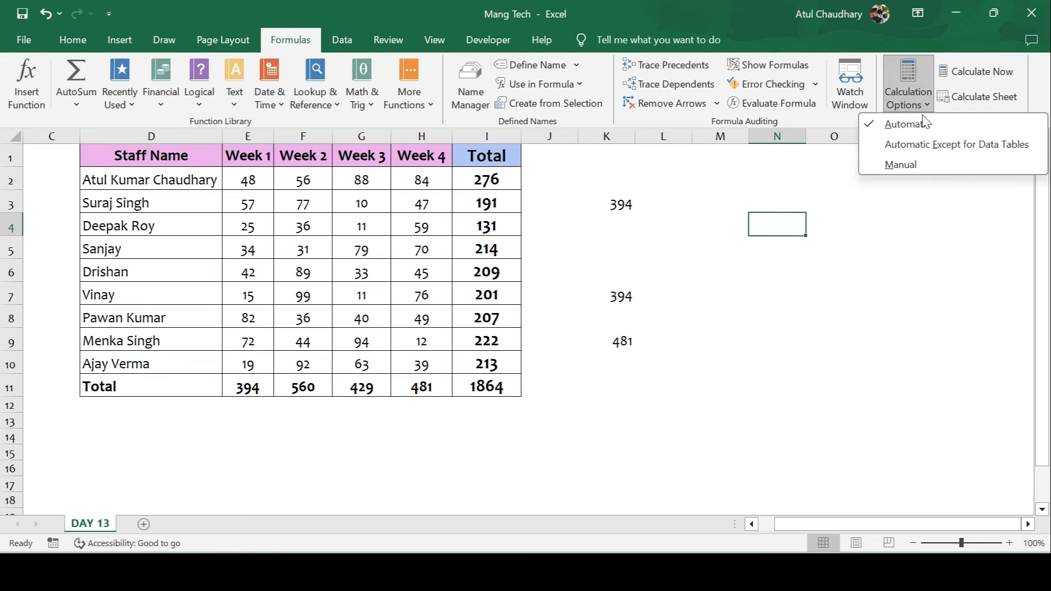
click(954, 232)
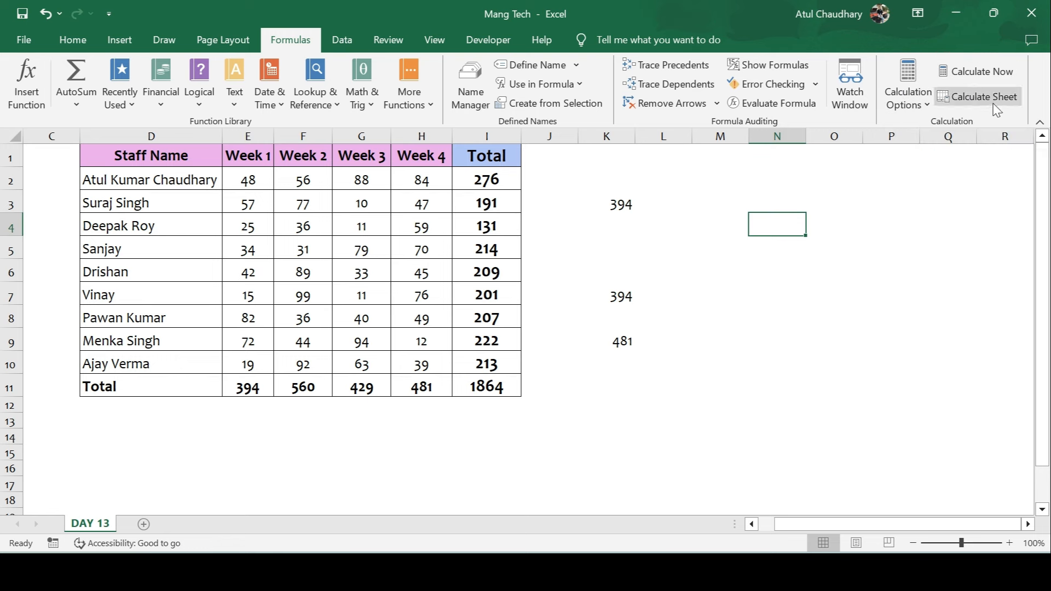